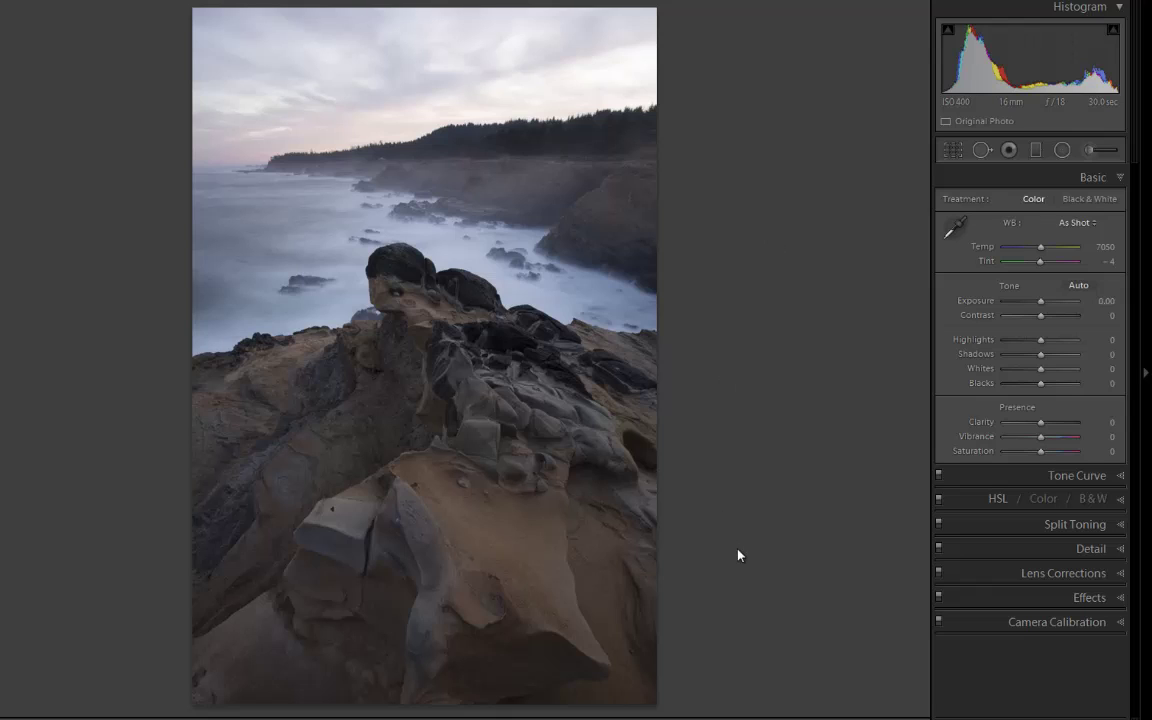
Compare Camera Neutral, then set the Camera Calibration profile to Camera Faithful
click(1045, 624)
click(1084, 400)
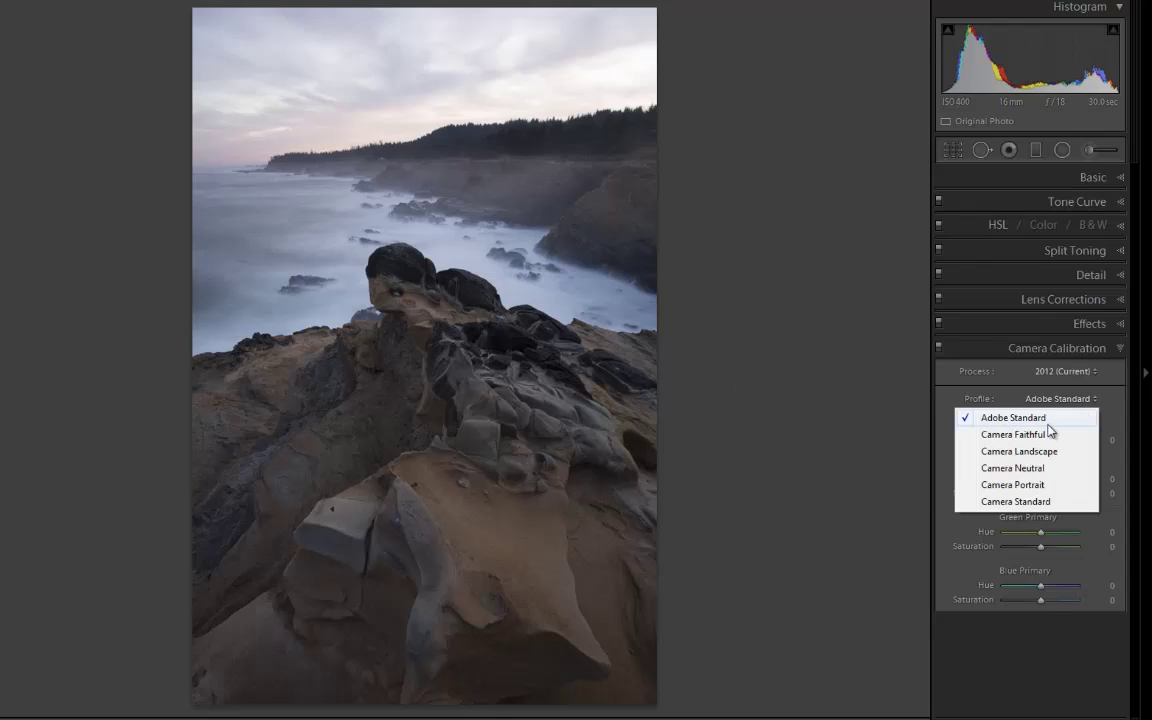
click(1041, 436)
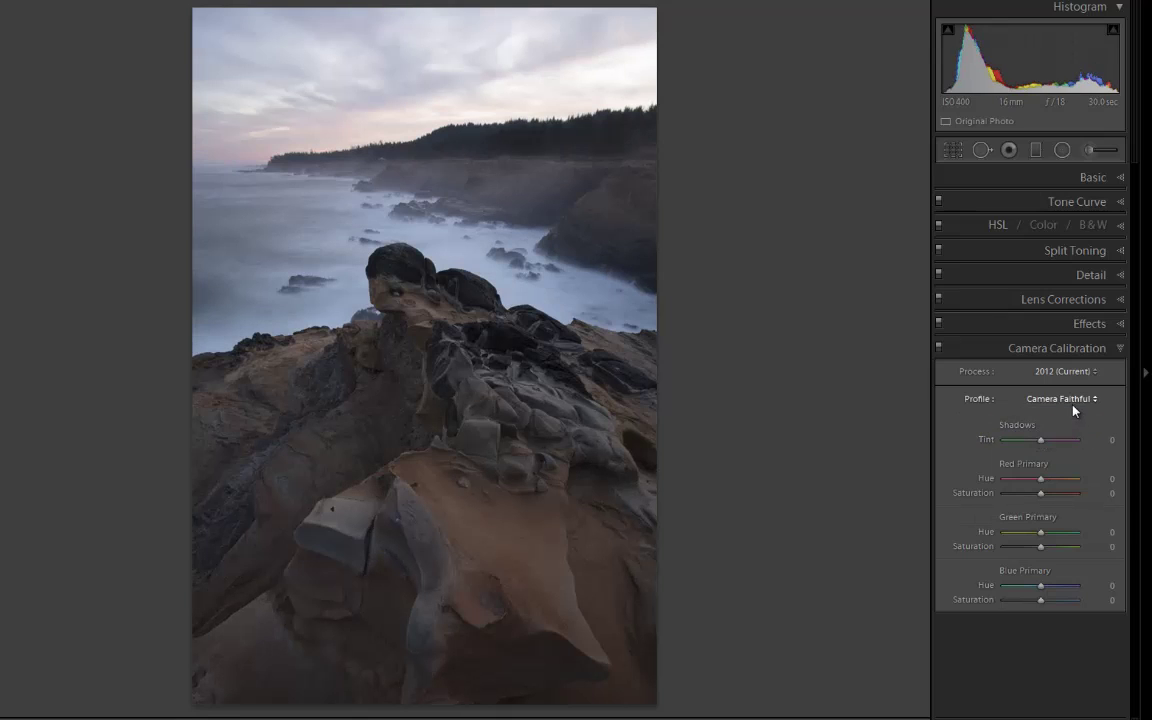
click(1070, 400)
click(1039, 468)
click(1066, 400)
click(1040, 435)
Enable lens profile corrections and chromatic aberration removal, trying and undoing an automatic level correction
click(1001, 302)
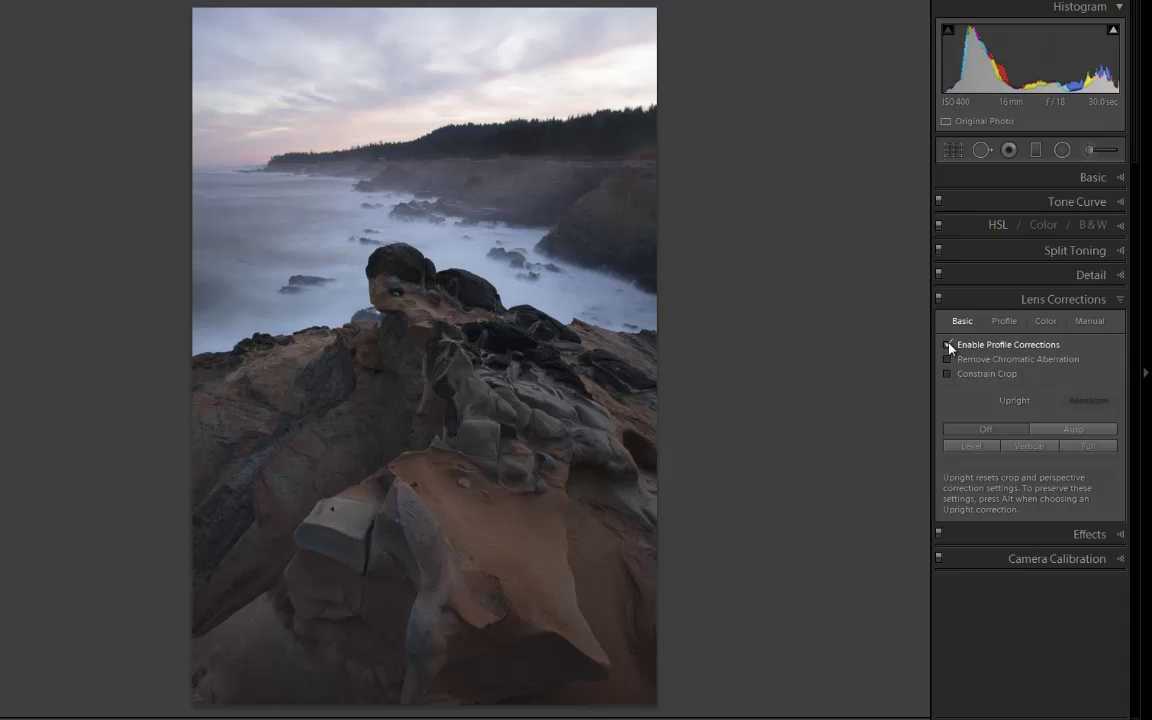
click(948, 346)
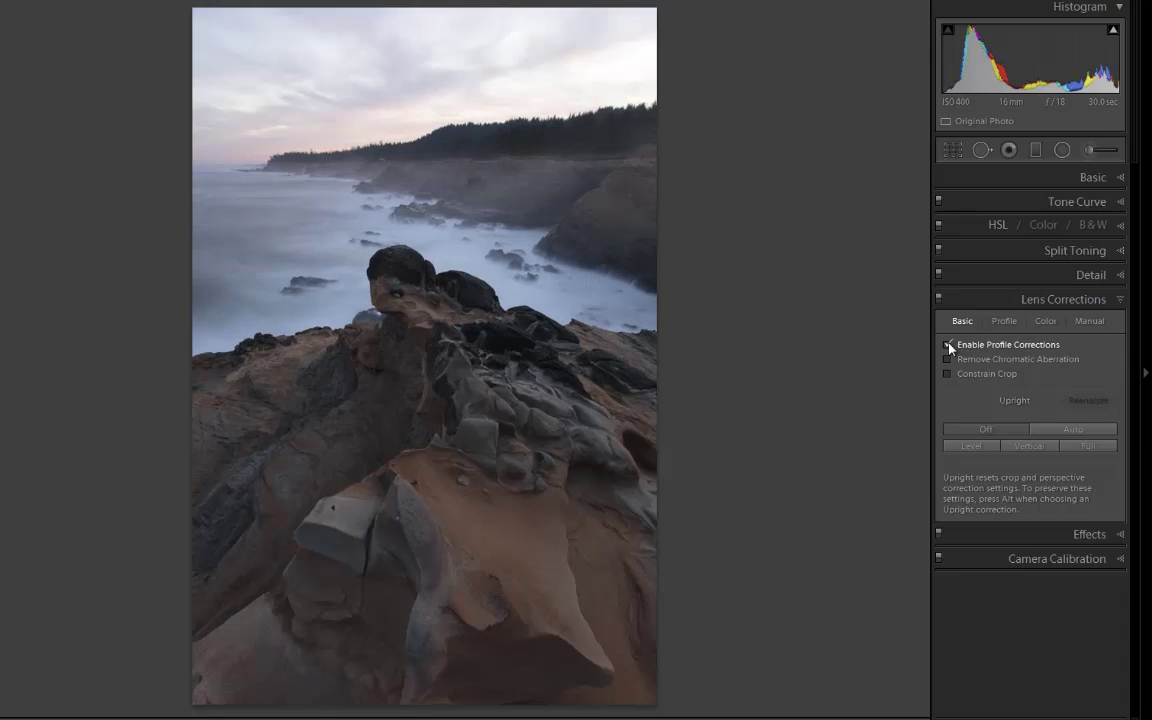
click(948, 360)
click(979, 450)
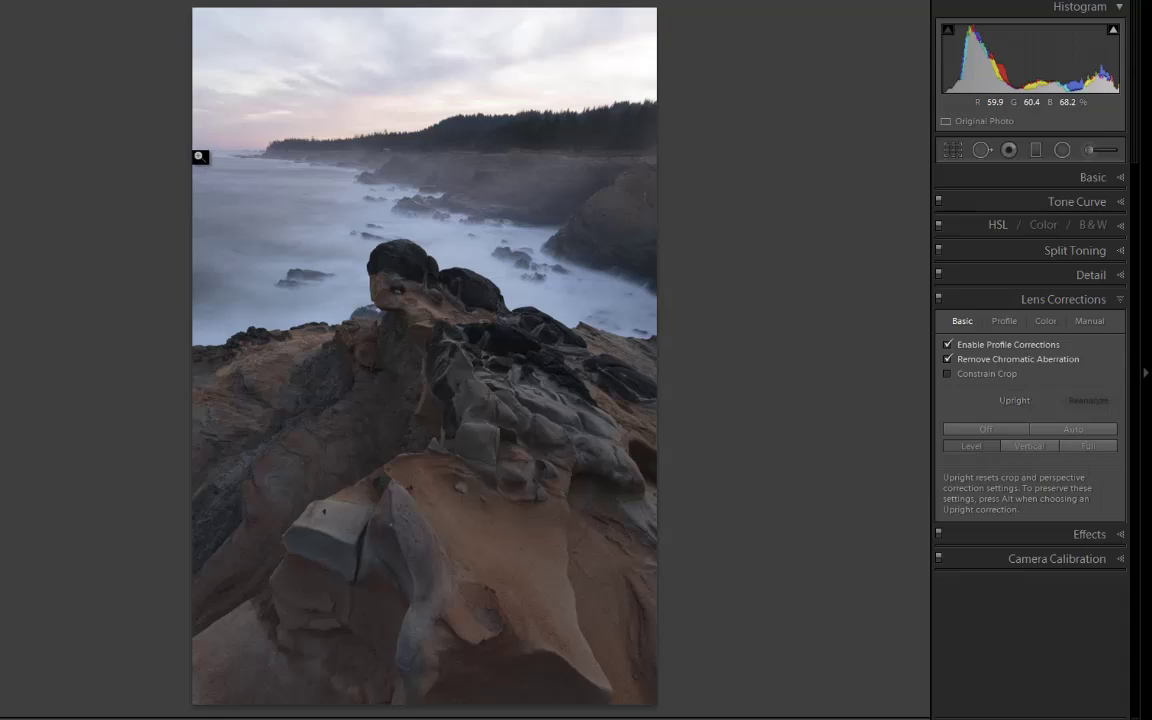
click(1010, 433)
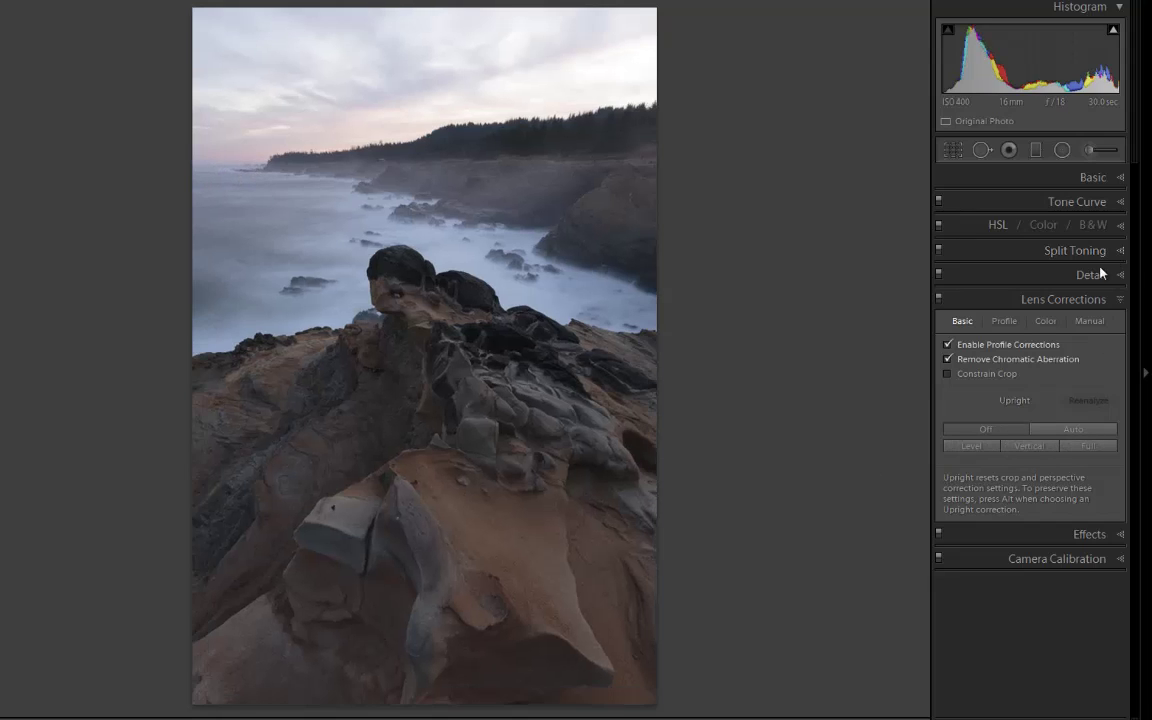
Reduce the lens profile vignetting correction from 100 to 34
click(1012, 324)
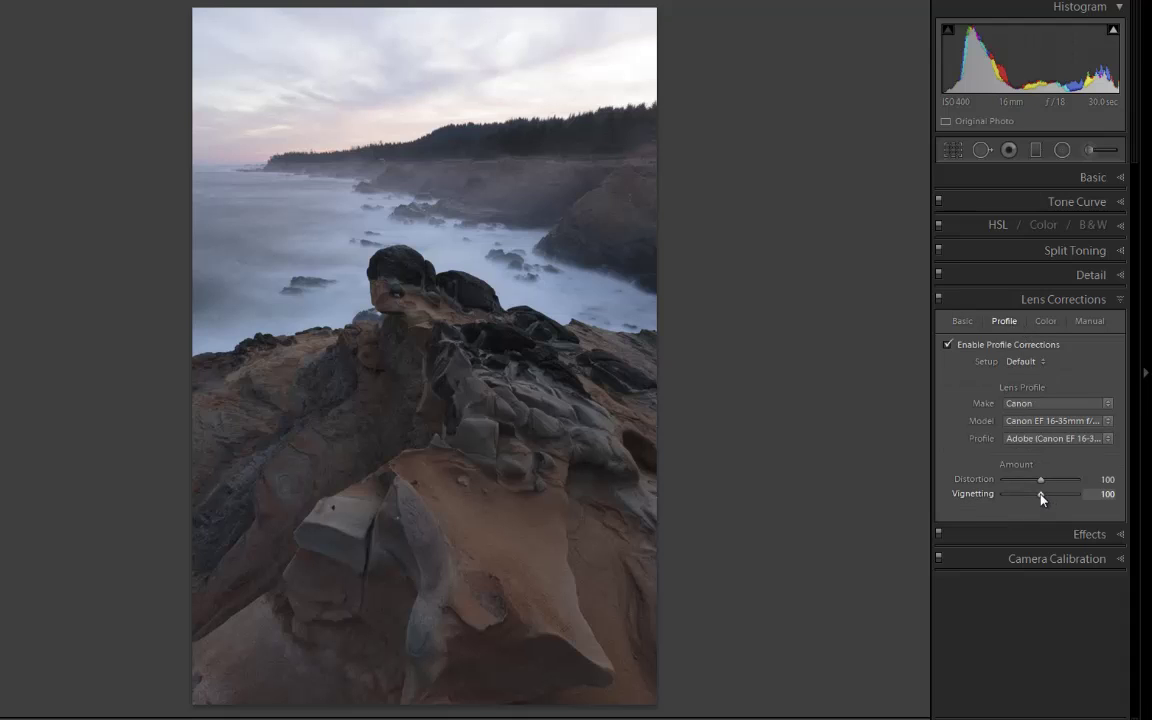
drag(1041, 494, 1014, 506)
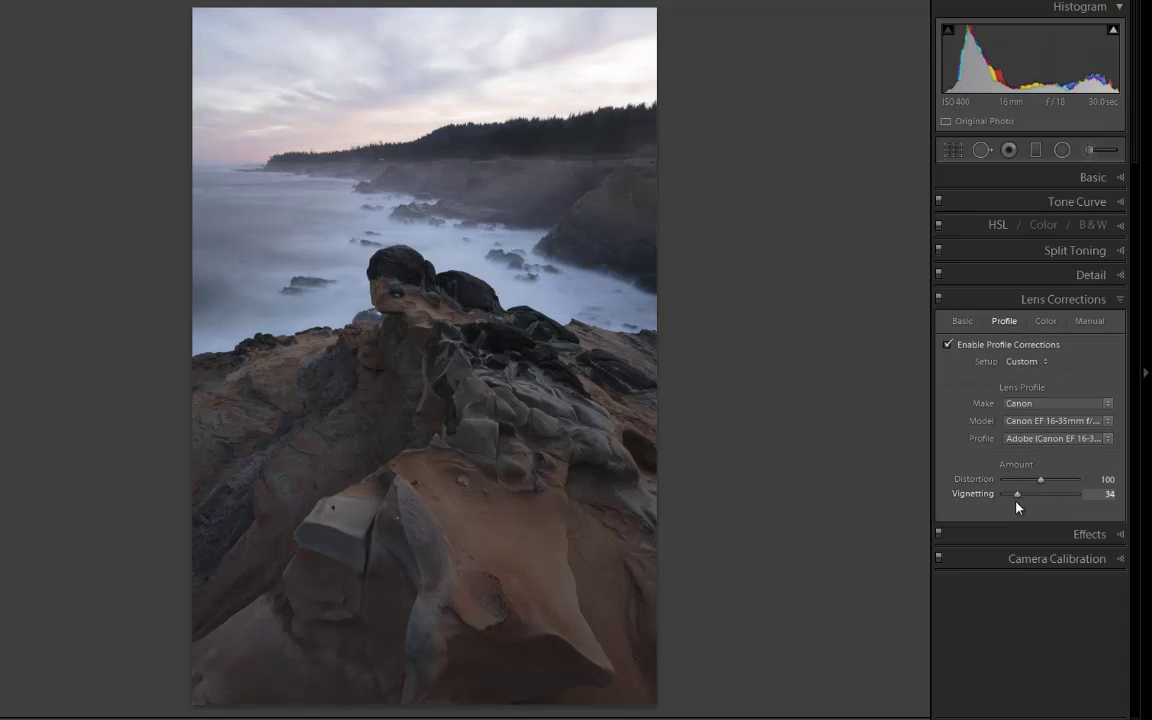
click(1046, 321)
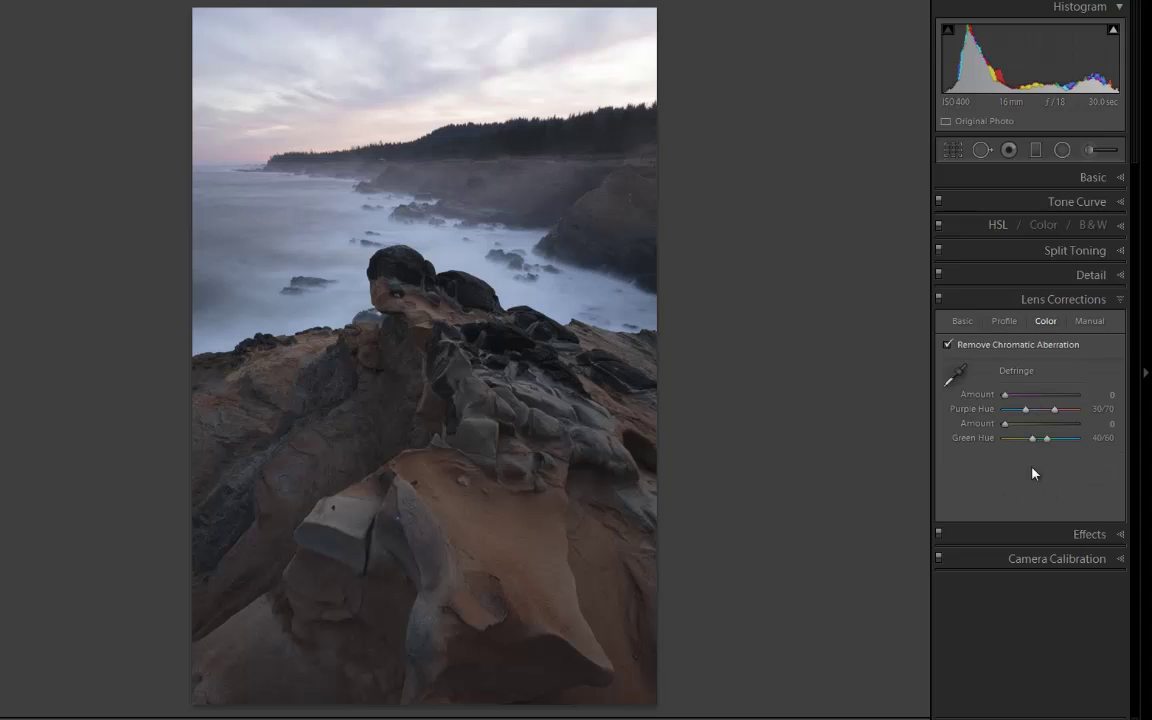
Defringe the treeline edge at 1:1: purple amount 4, hue 30/79; green amount 3, hue 0/19
click(650, 104)
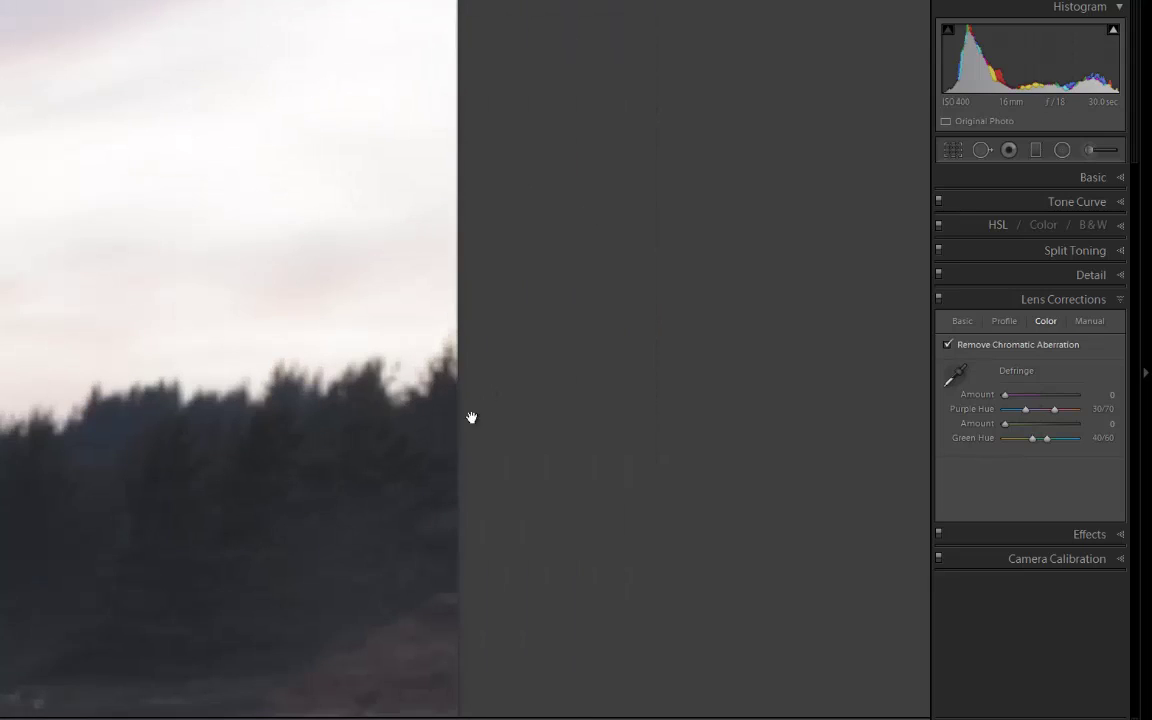
drag(399, 414, 500, 319)
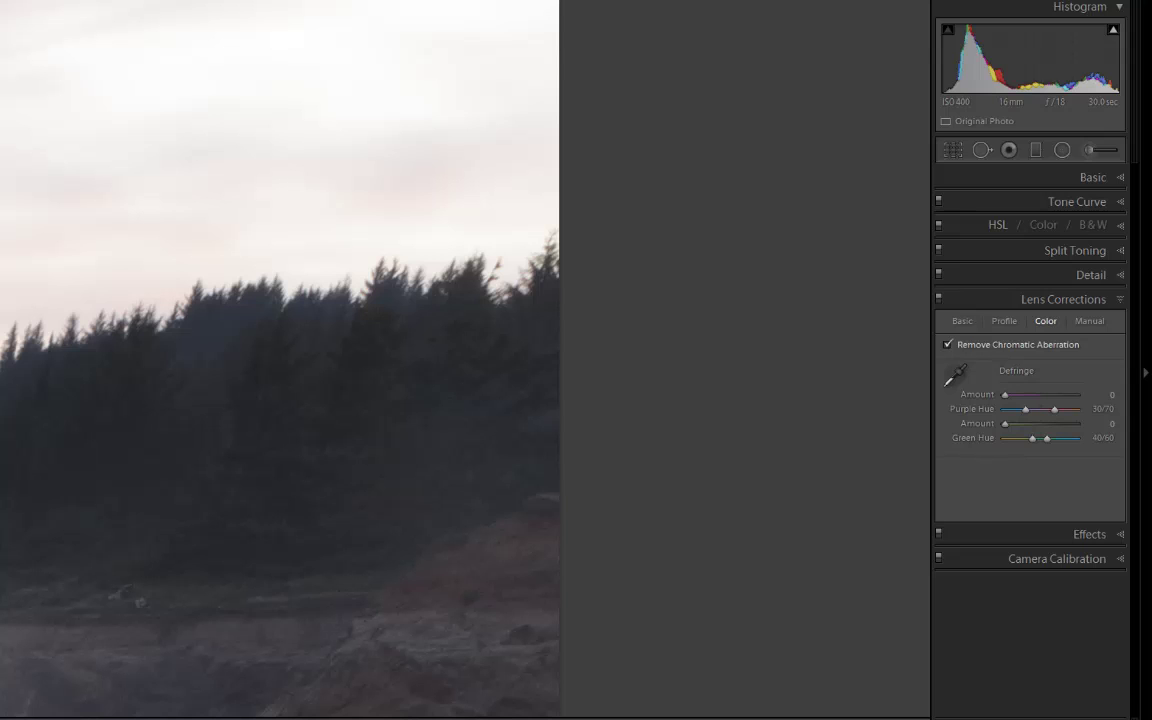
key(ctrl+equal)
drag(609, 157, 600, 310)
click(955, 374)
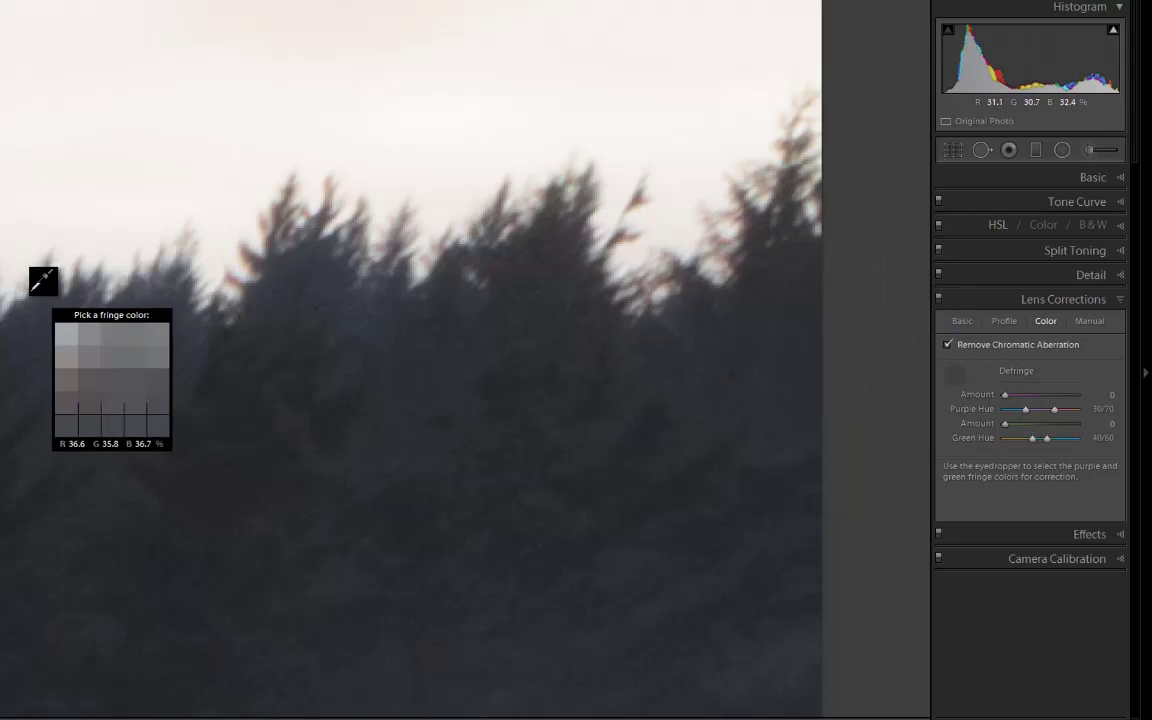
click(222, 266)
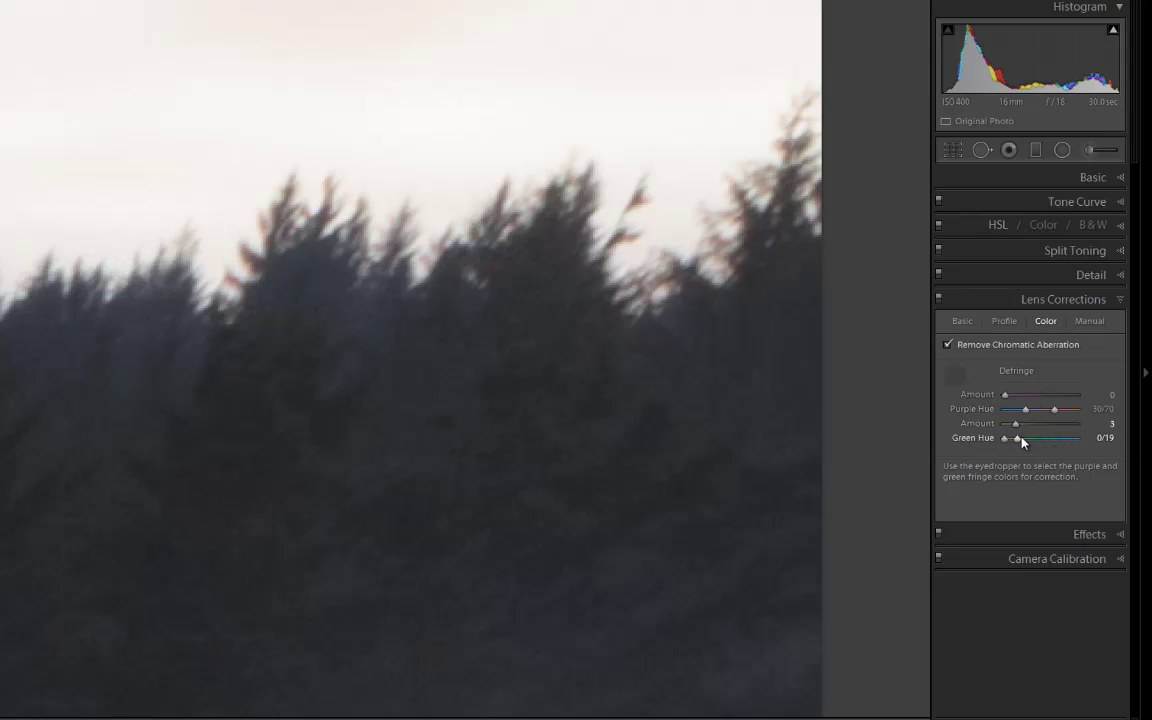
drag(1054, 410, 1020, 400)
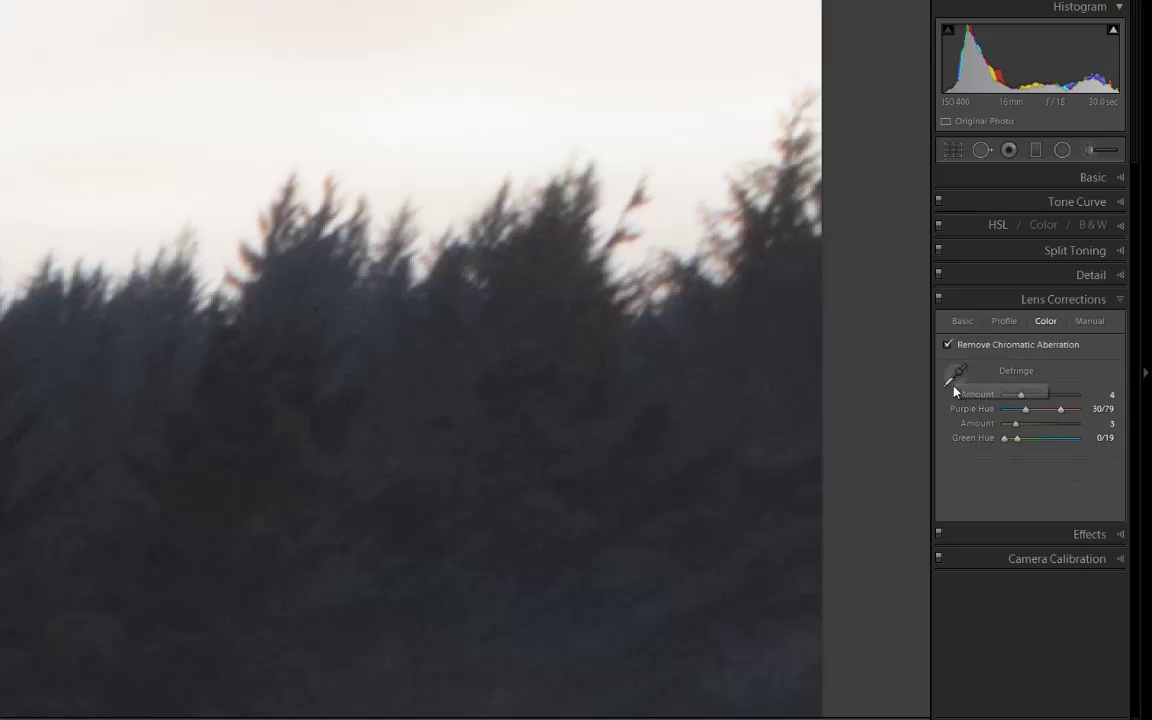
Rotate the photo +0.6 in Manual transform with Constrain Crop on, then show the Basic panel
click(1094, 323)
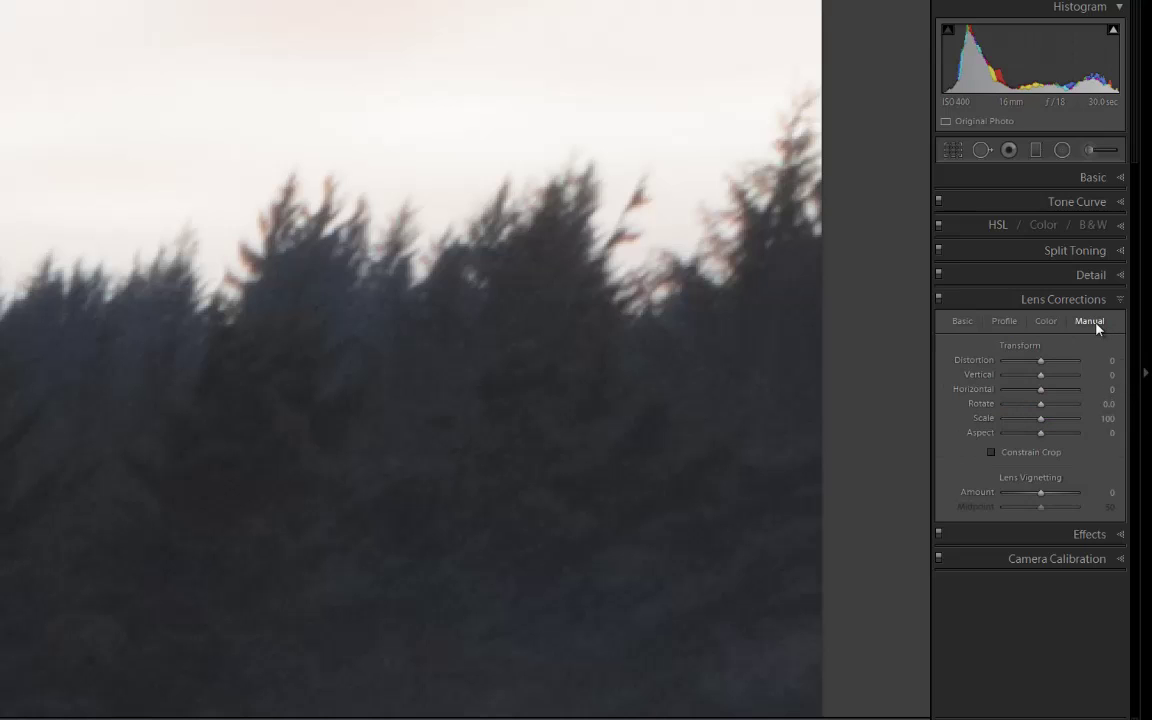
click(501, 494)
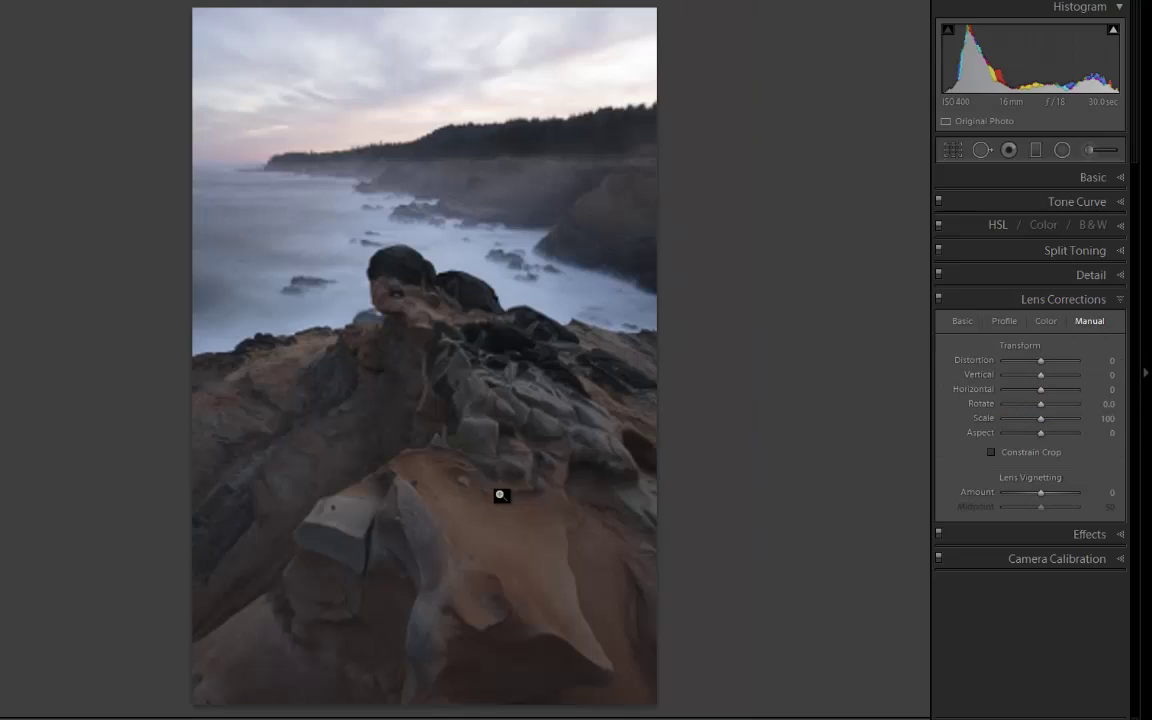
mouse_move(1043, 415)
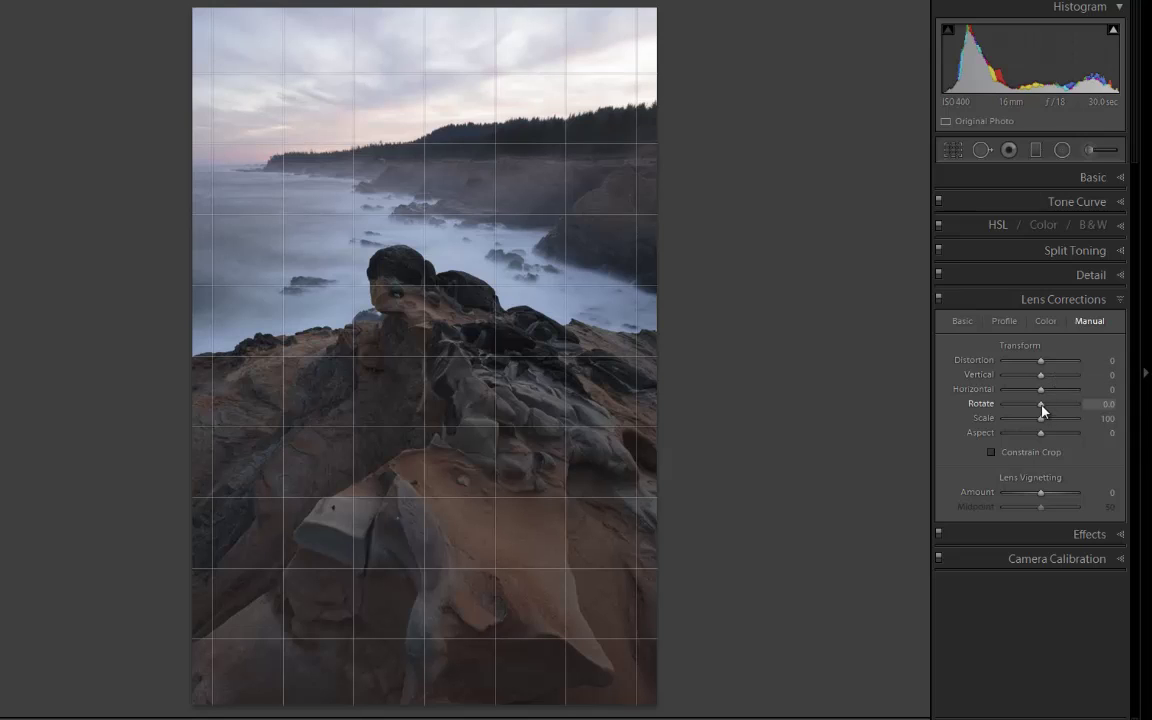
drag(1042, 404, 1044, 404)
click(991, 452)
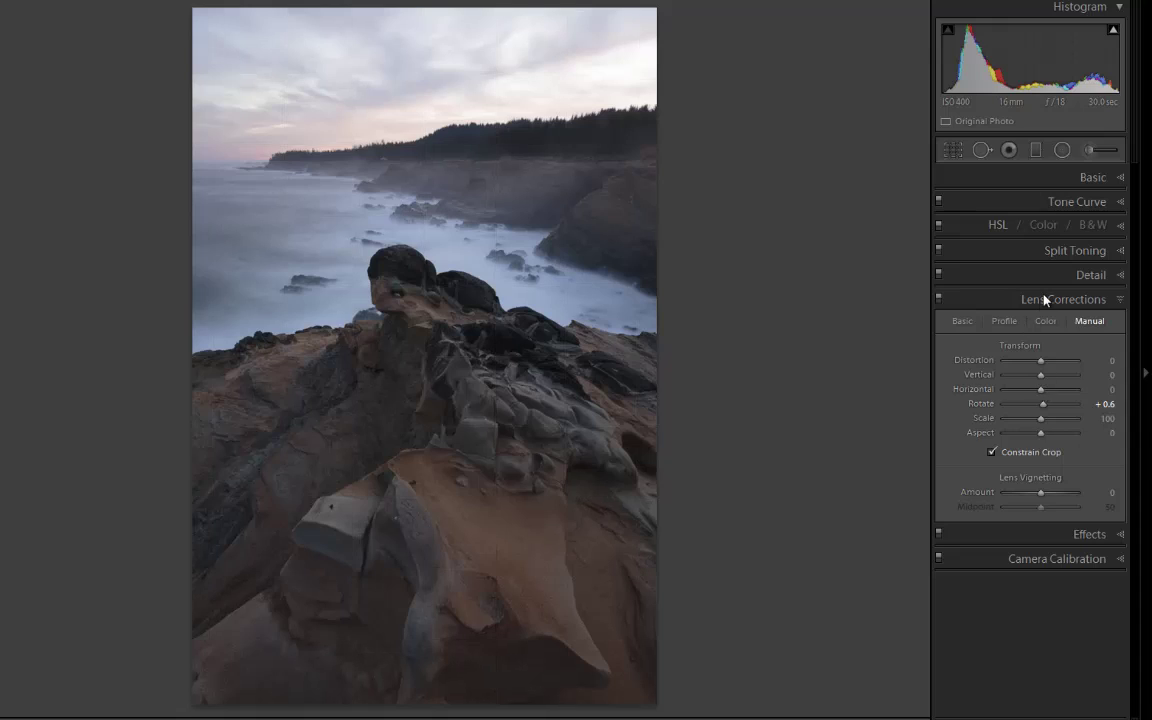
click(1080, 178)
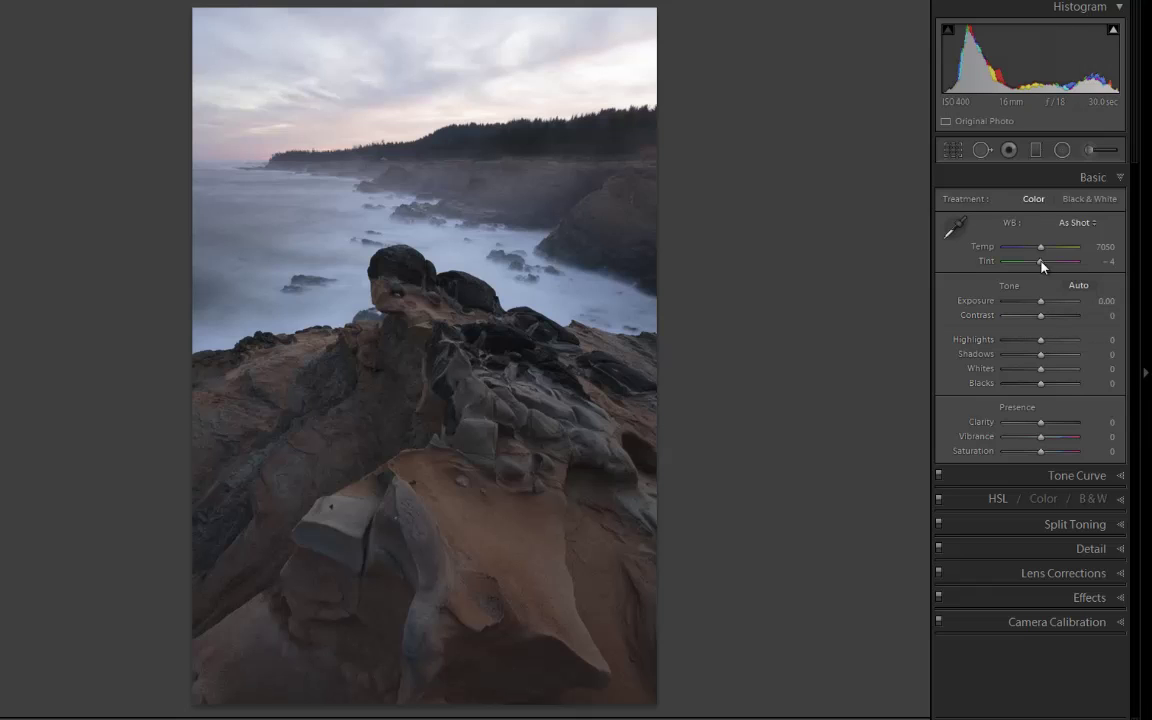
click(1075, 222)
click(1029, 259)
click(1077, 222)
click(1035, 277)
click(1075, 222)
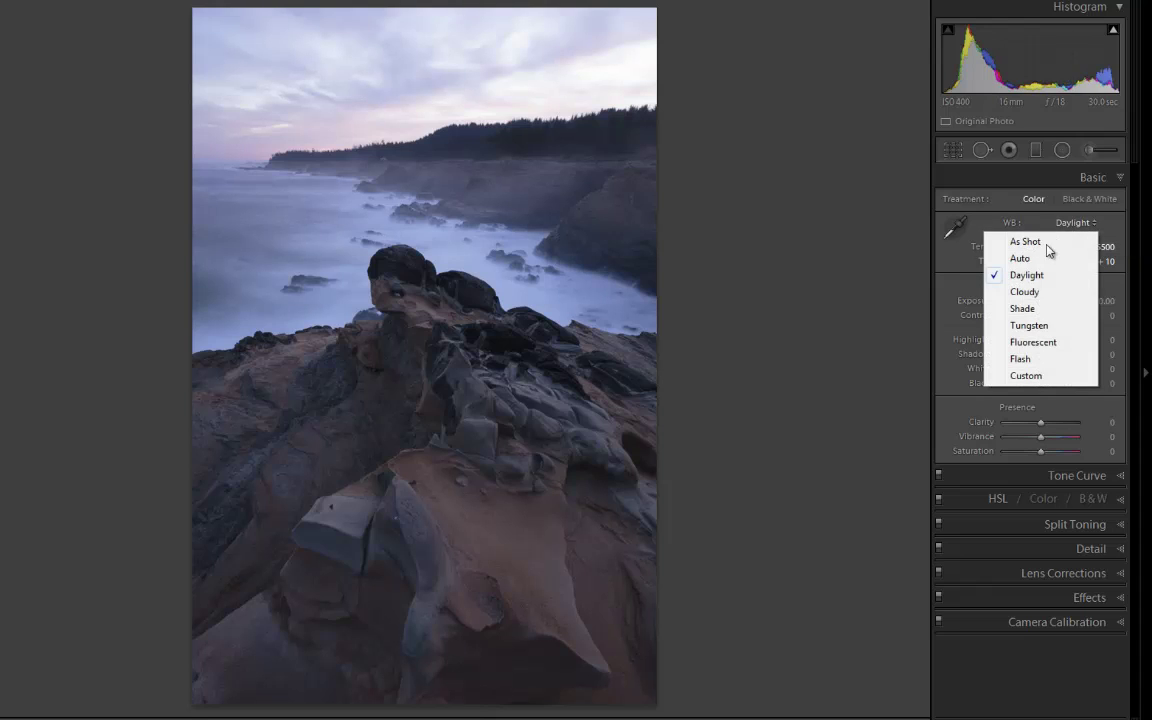
click(1023, 291)
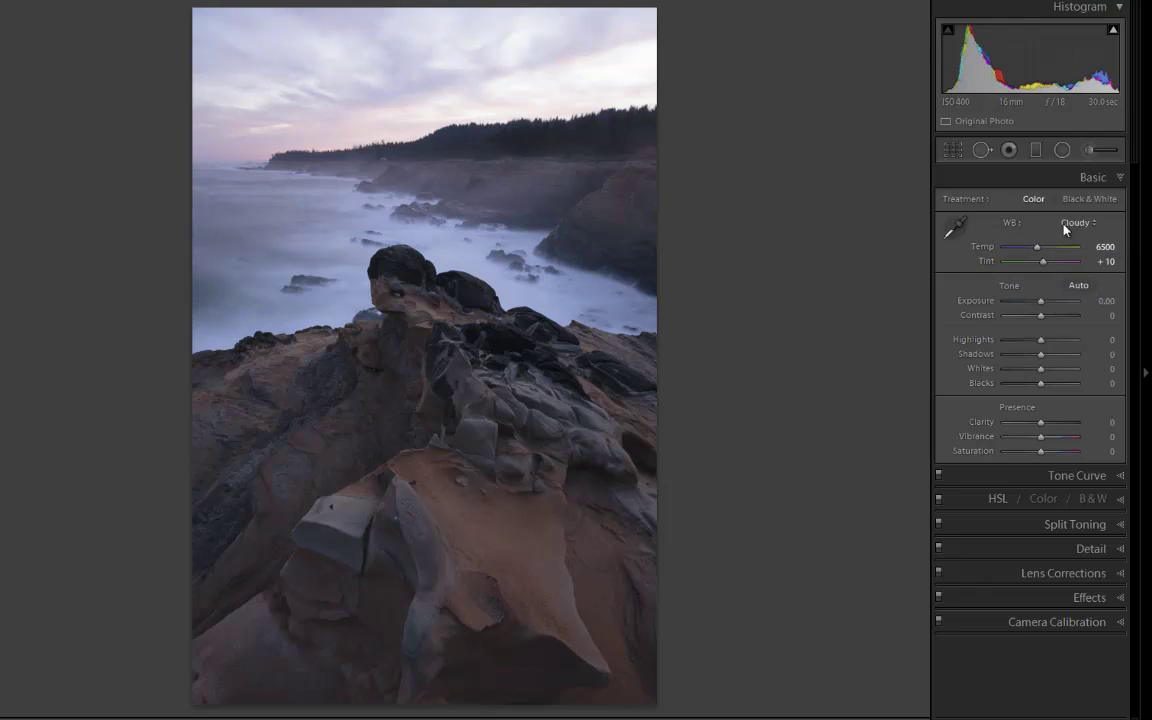
click(1070, 223)
click(1023, 309)
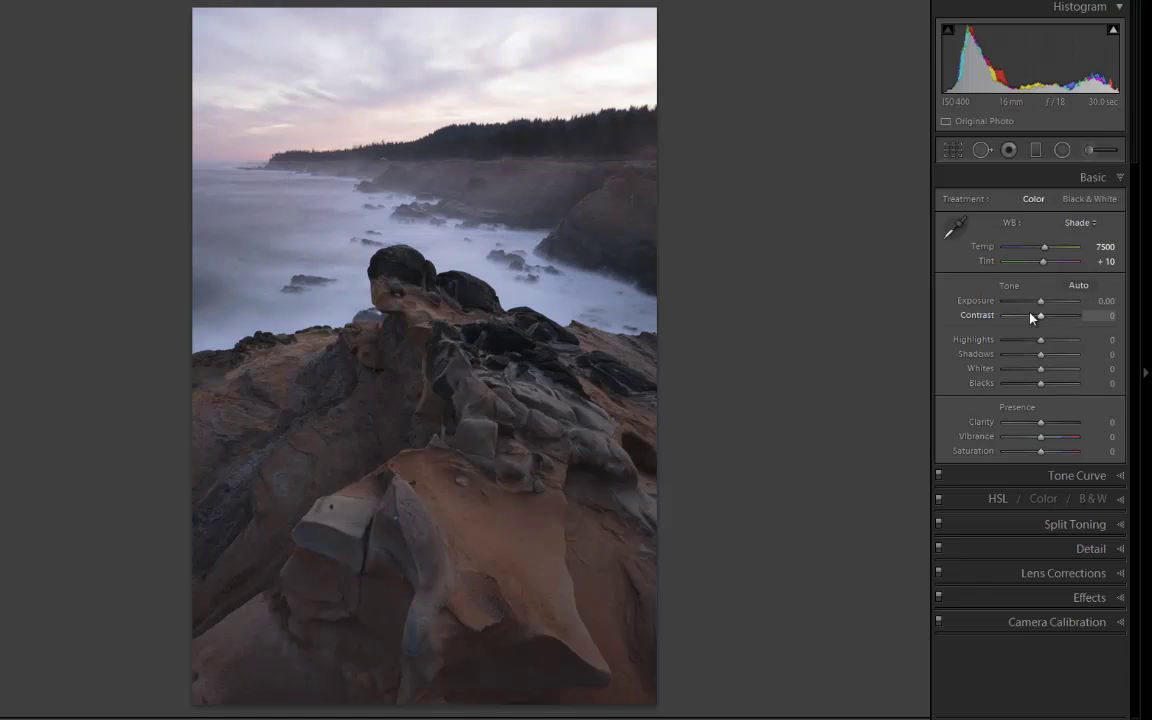
click(1077, 223)
click(1032, 261)
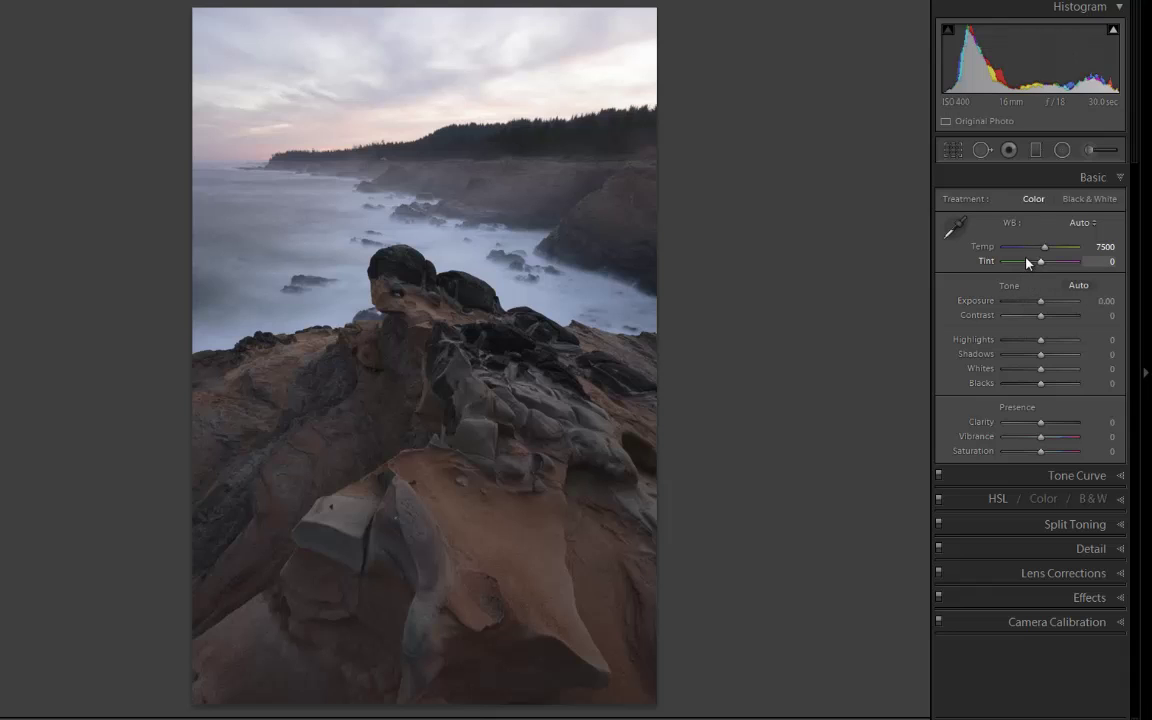
click(1070, 225)
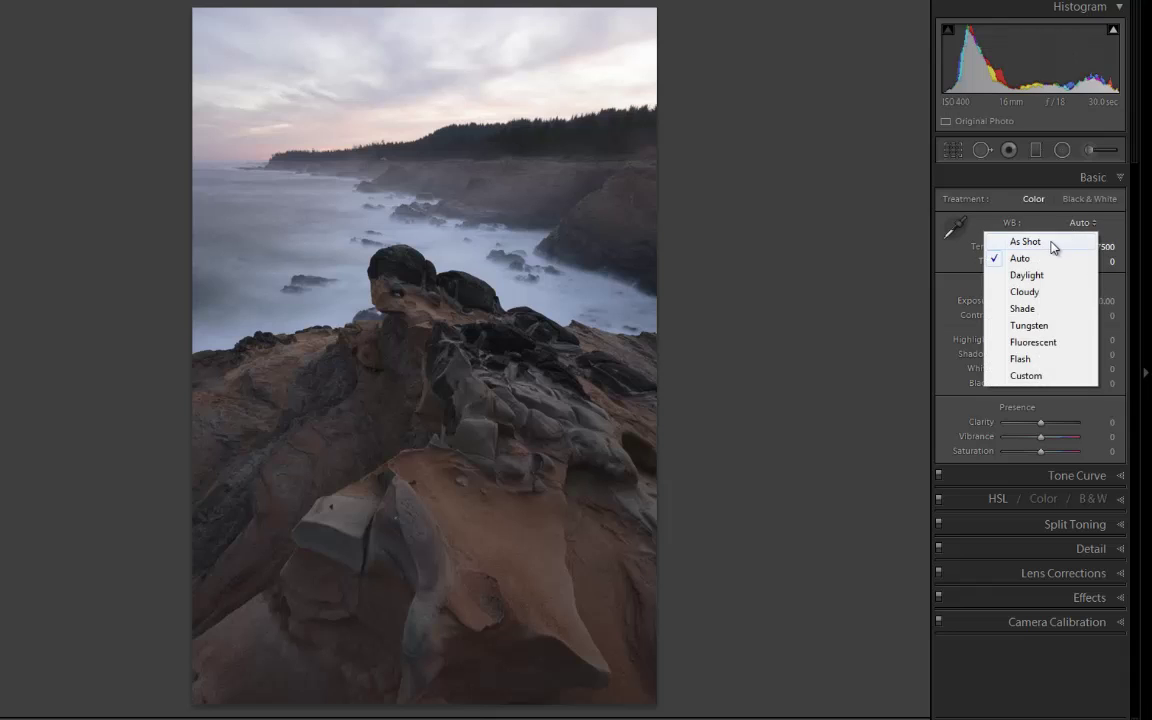
click(1052, 245)
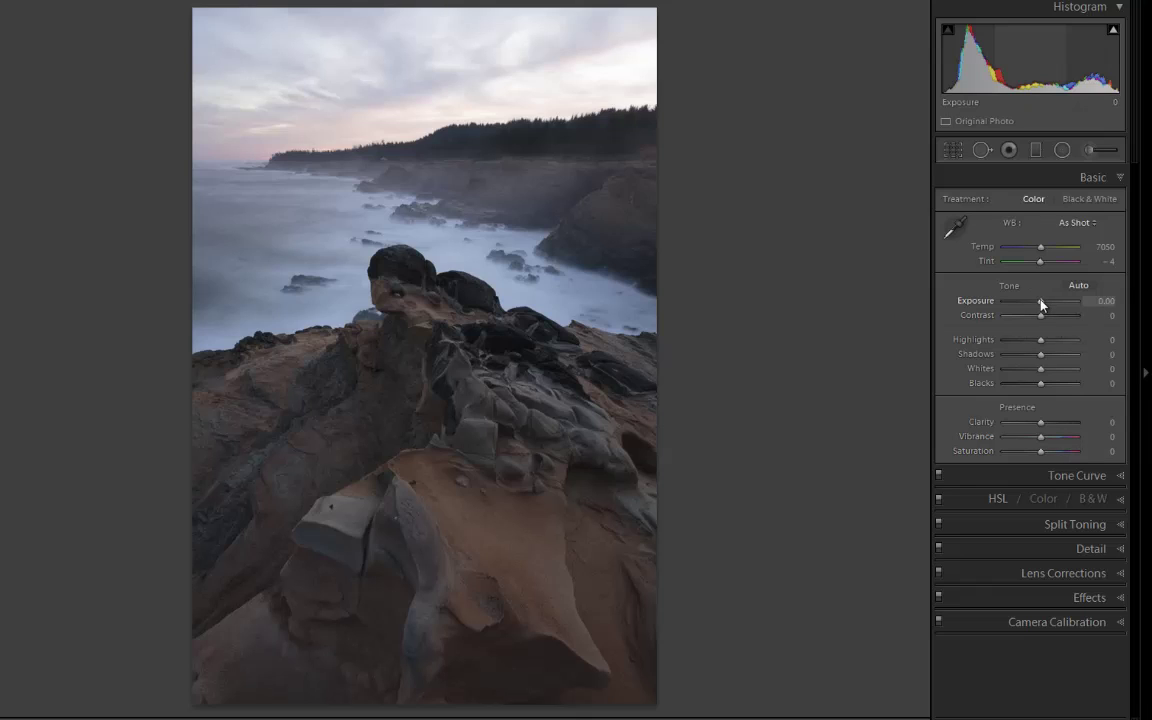
Lower the Basic panel Highlights slider to −26, leaving other tone values at zero
drag(1040, 341, 1031, 342)
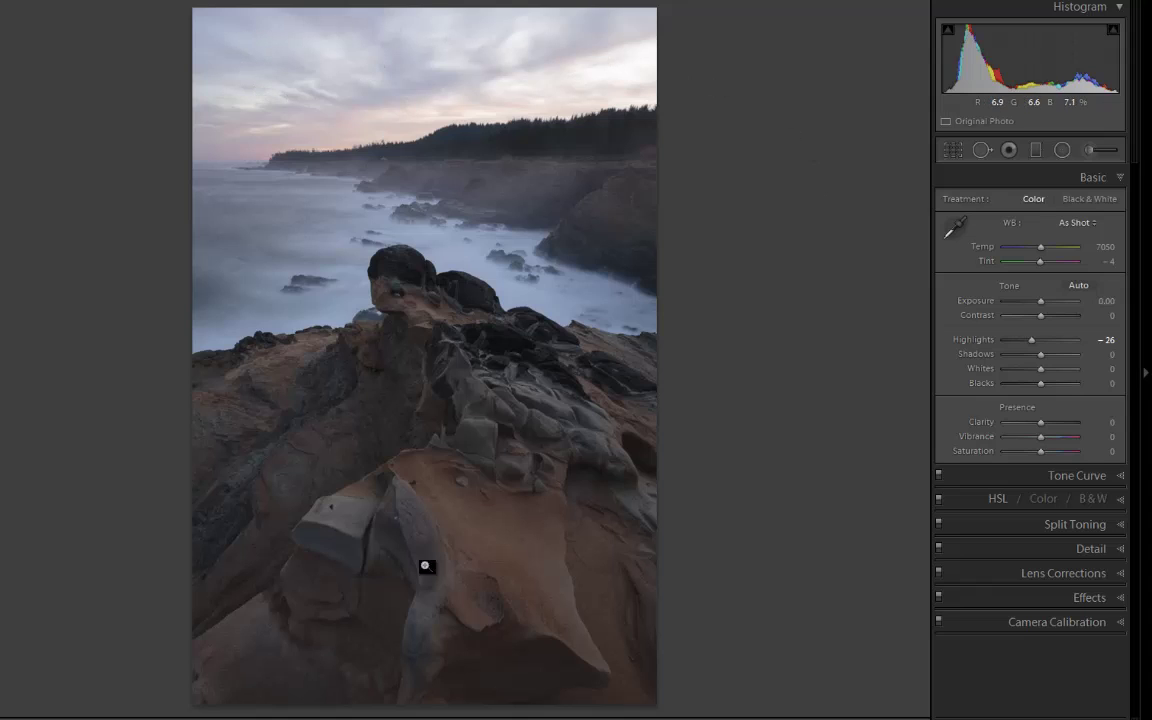
Draw a graduated filter across the sky: Exposure −0.43, Highlights −43, Clarity 26, Saturation 43
click(1036, 151)
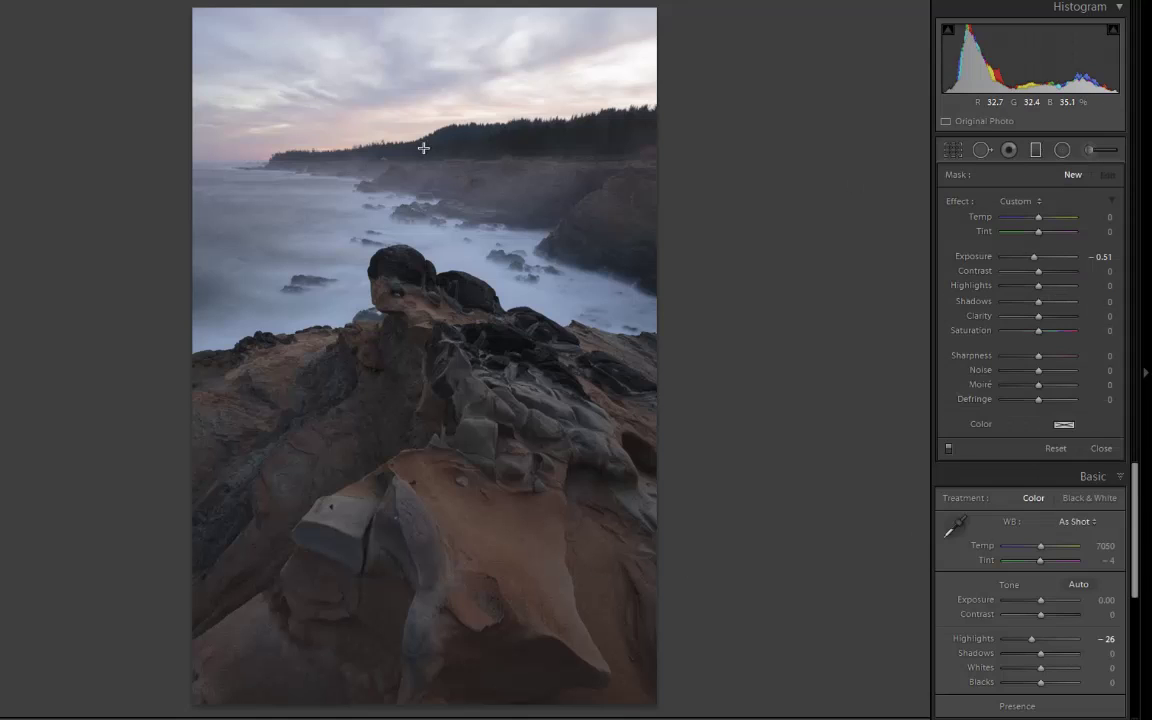
key(alt)
alt+click(966, 205)
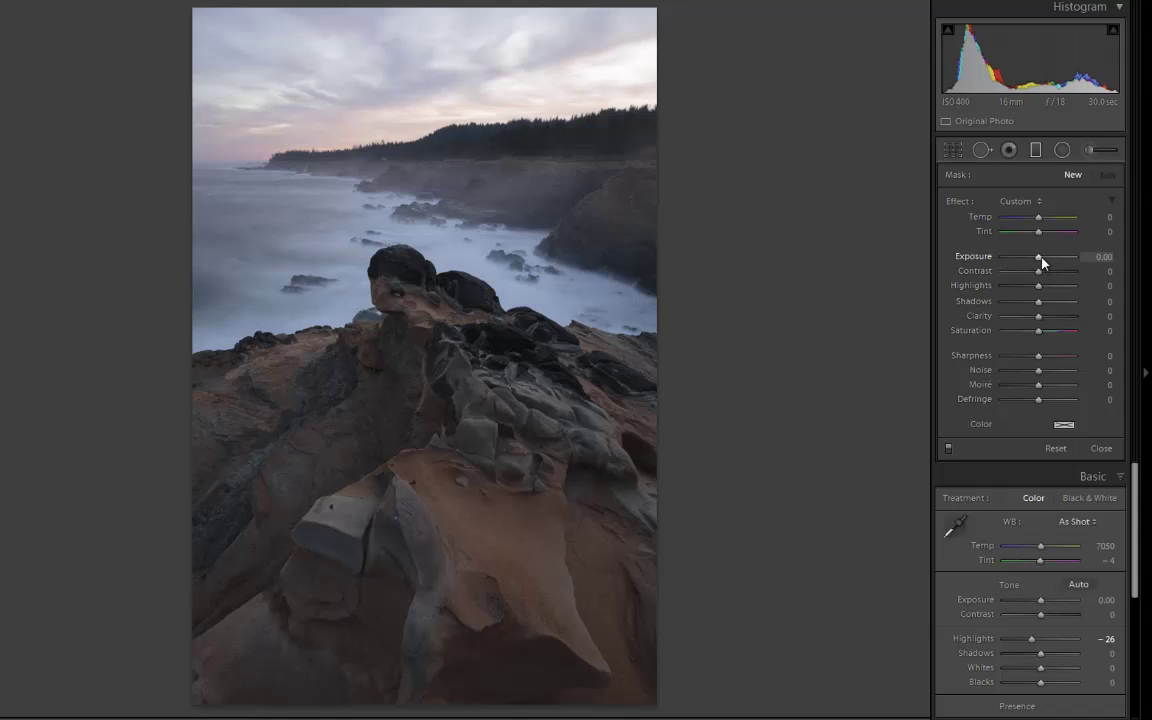
drag(1040, 259, 1036, 260)
drag(406, 107, 414, 162)
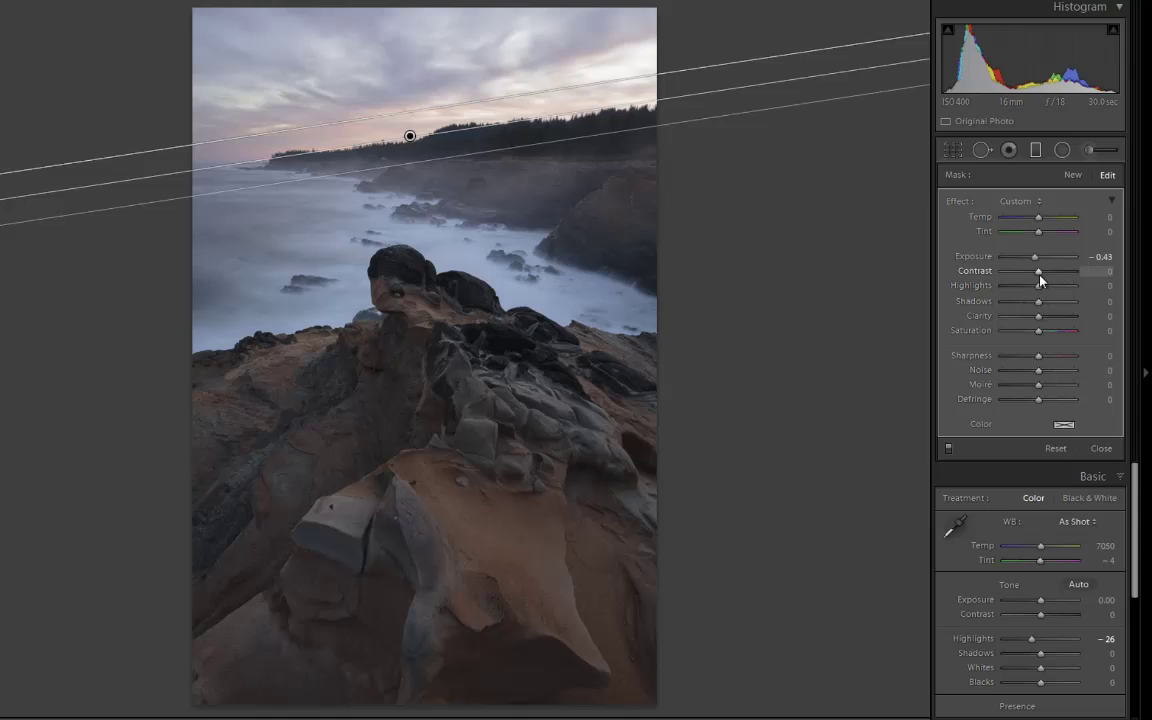
drag(1038, 285, 1051, 334)
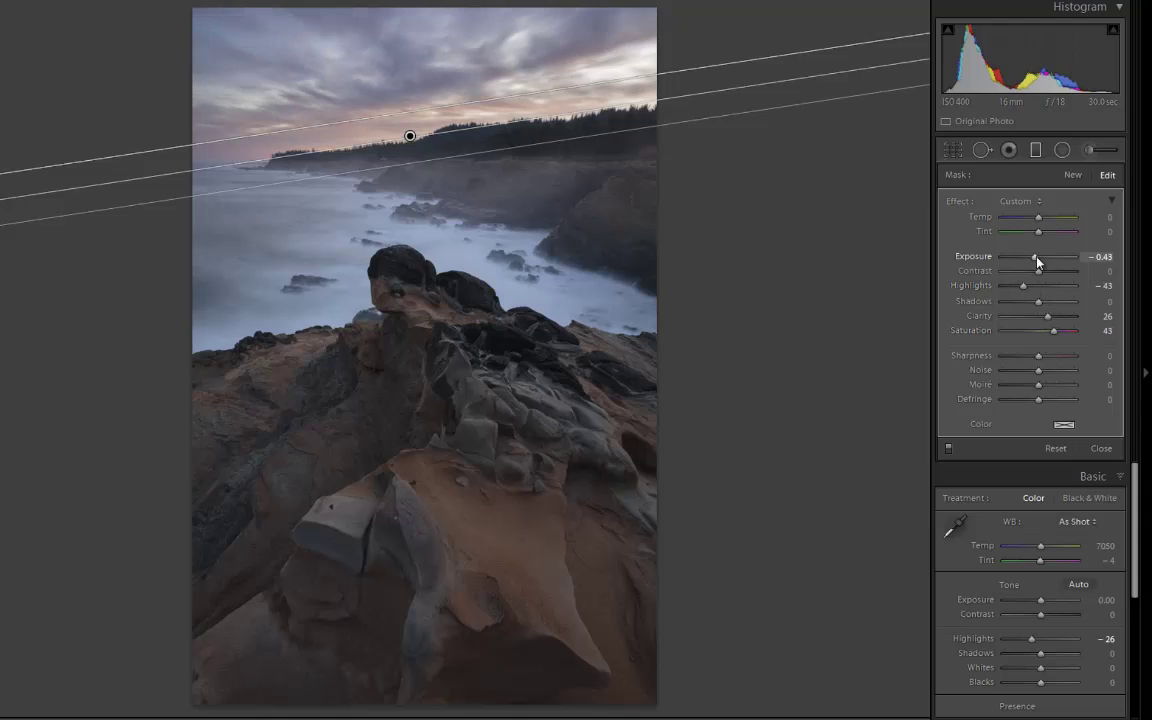
drag(1035, 259, 1034, 260)
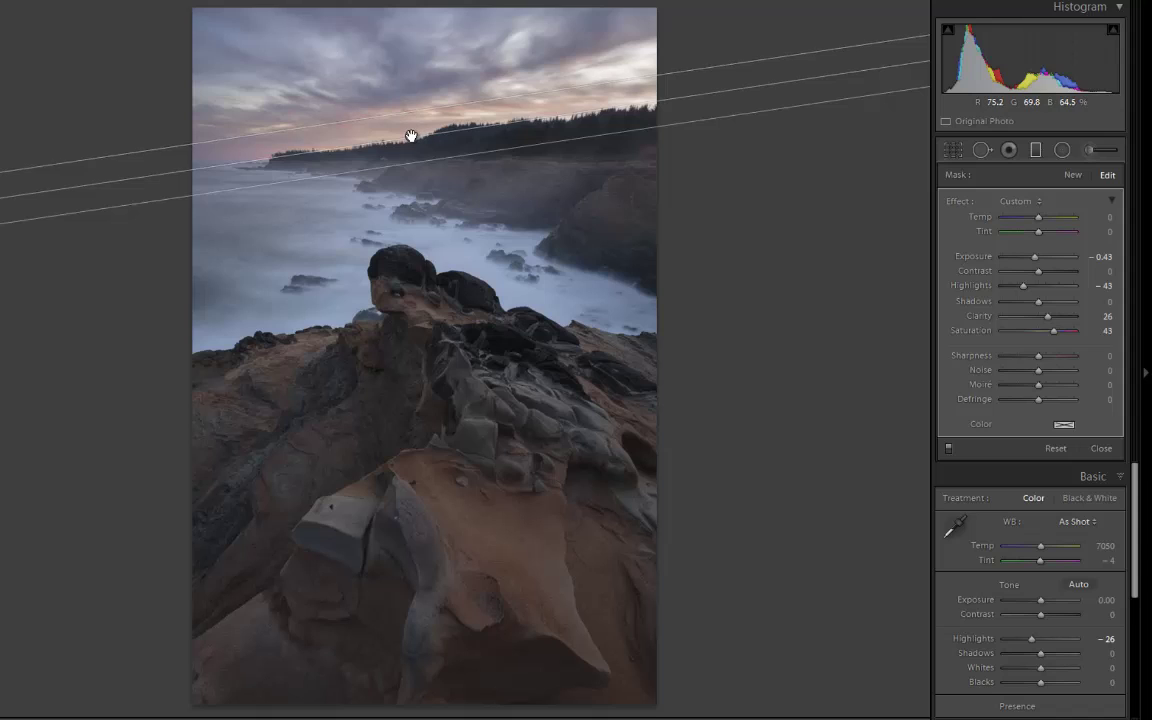
drag(410, 135, 410, 138)
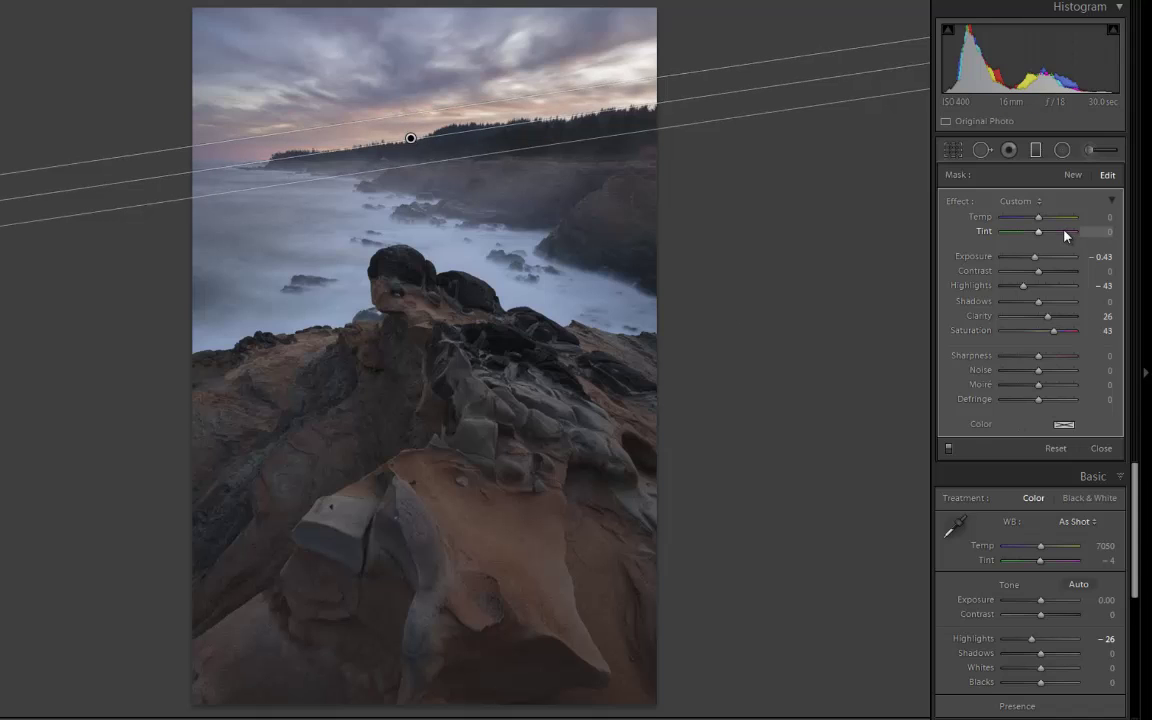
Draw a brightening radial filter oval and fit it over the foreground rocks
click(1061, 150)
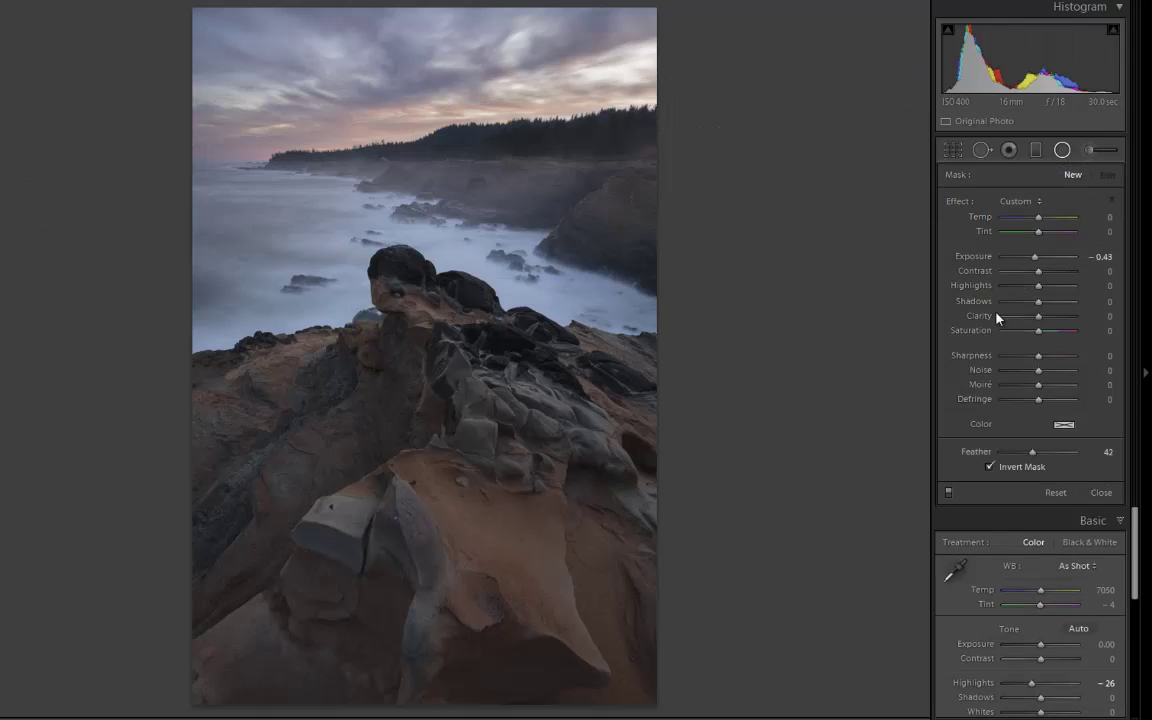
drag(1035, 259, 1046, 259)
drag(436, 385, 702, 625)
drag(491, 478, 494, 515)
drag(178, 452, 221, 452)
drag(671, 452, 661, 458)
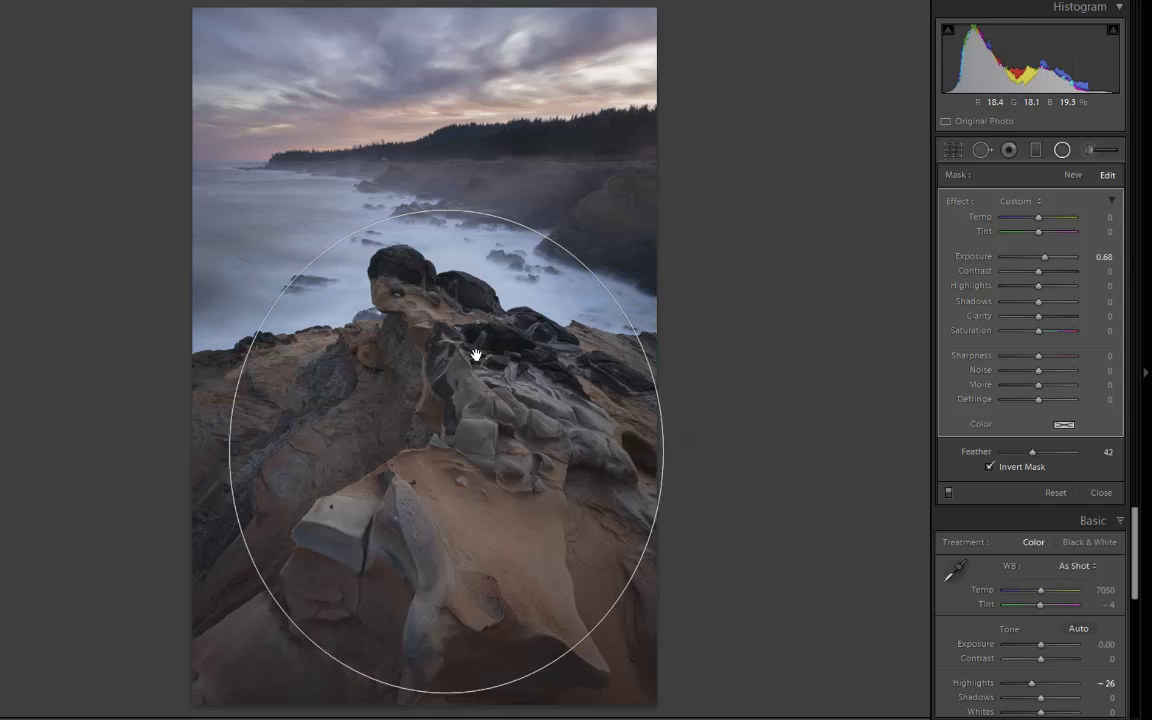
drag(476, 354, 463, 380)
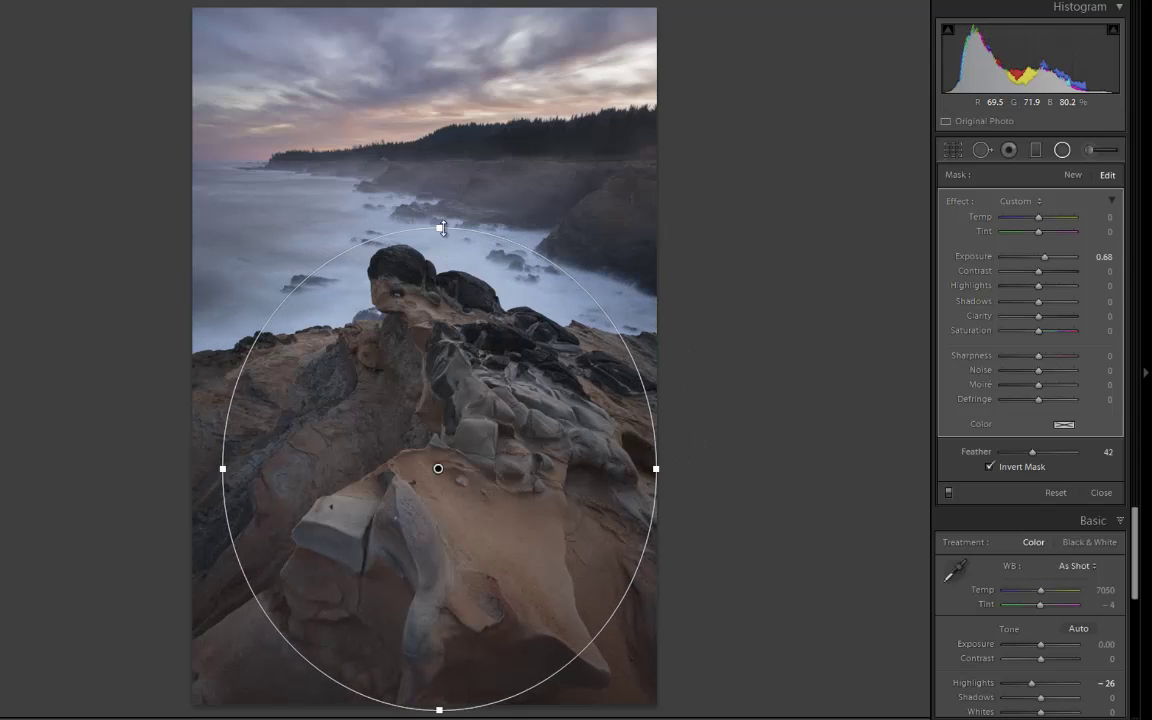
drag(439, 227, 439, 221)
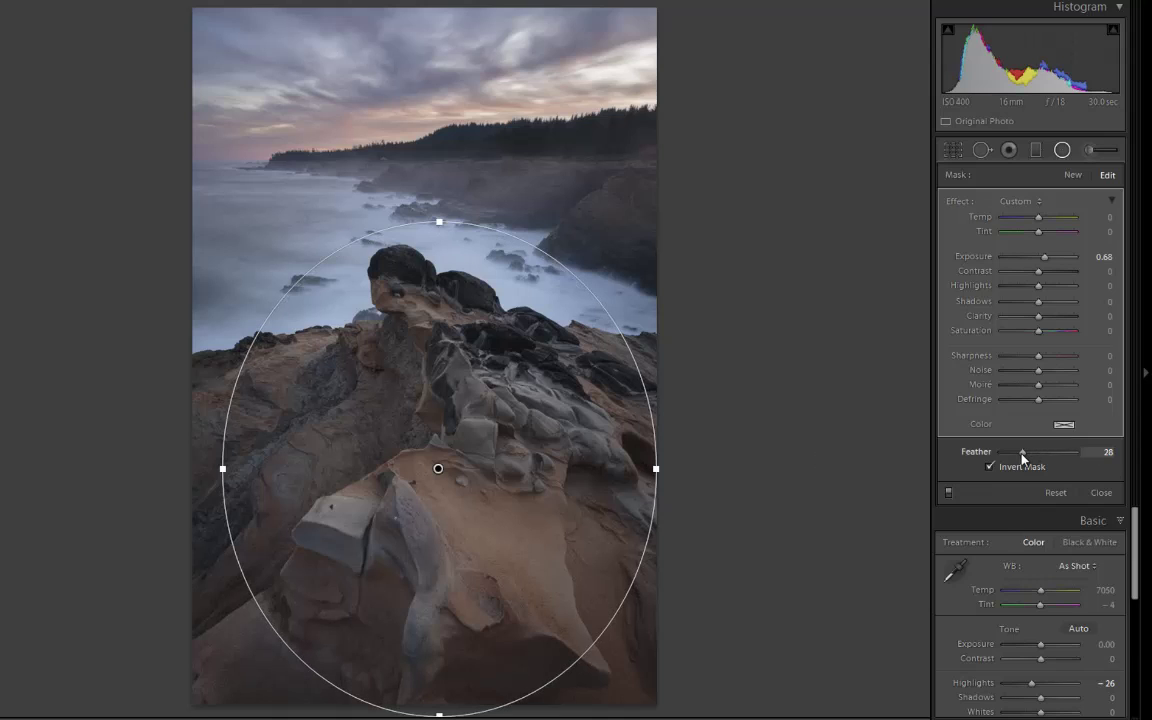
Tune the rock oval to feather 18, contrast 17, highlights −34, clarity 32, temp 13
drag(1022, 458, 1016, 461)
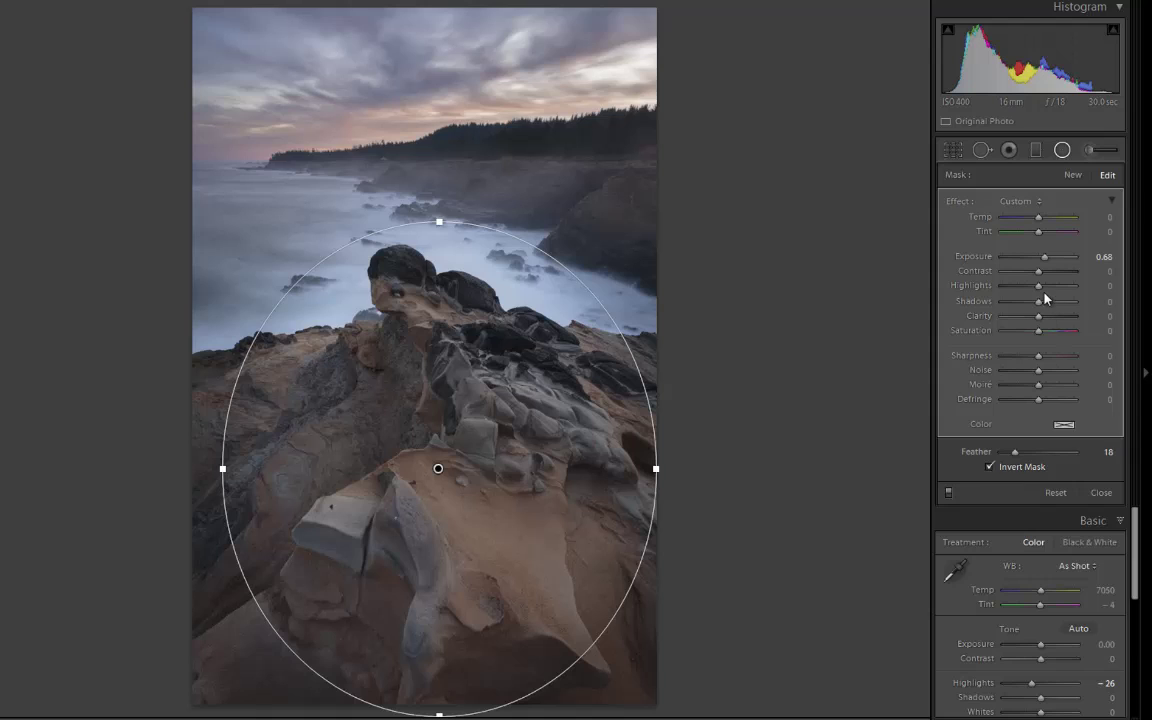
drag(1040, 277, 1049, 275)
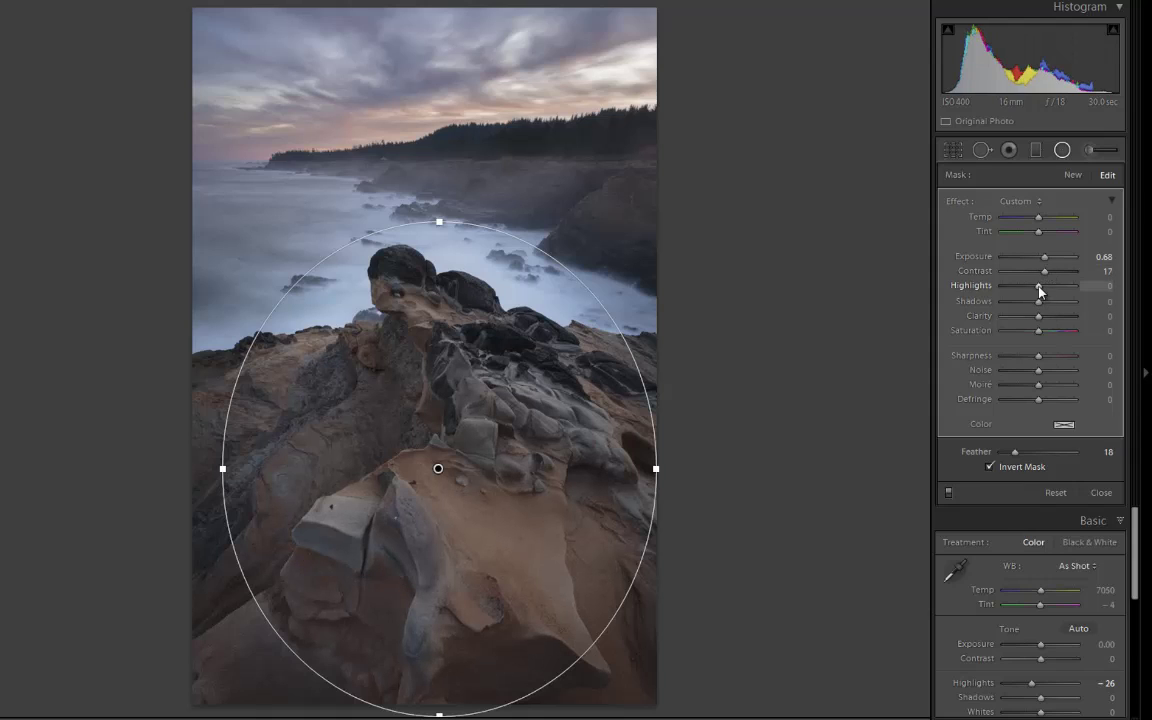
drag(1040, 291, 1036, 292)
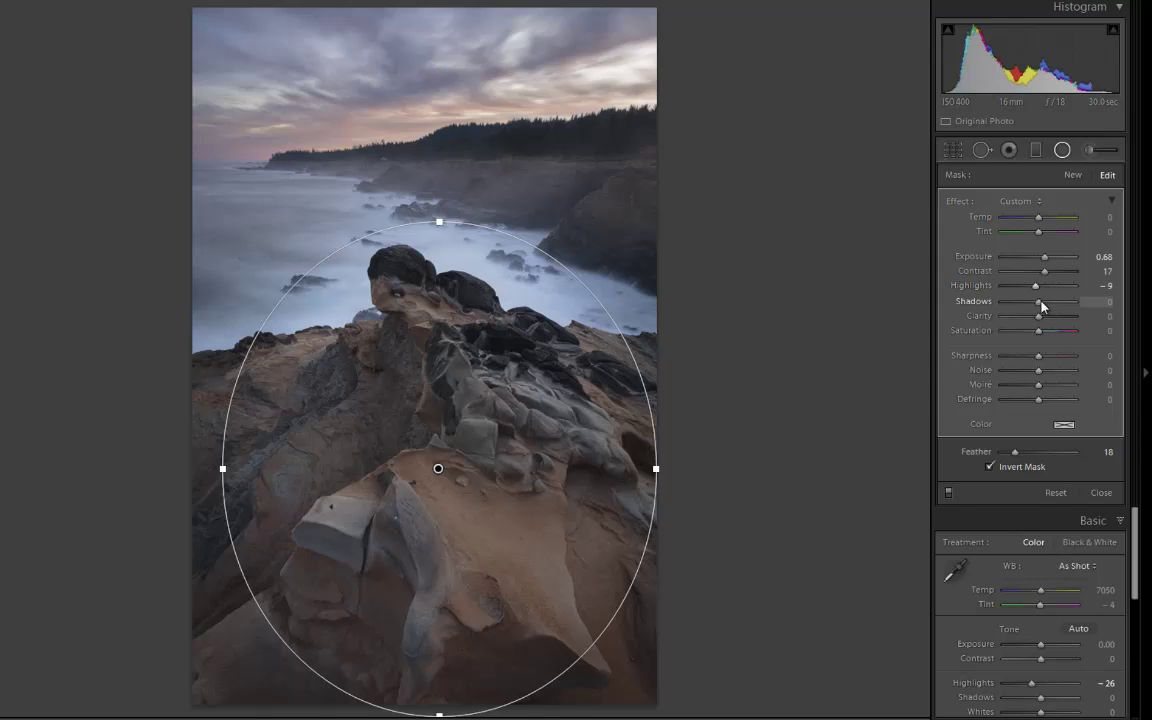
drag(1058, 321, 1054, 358)
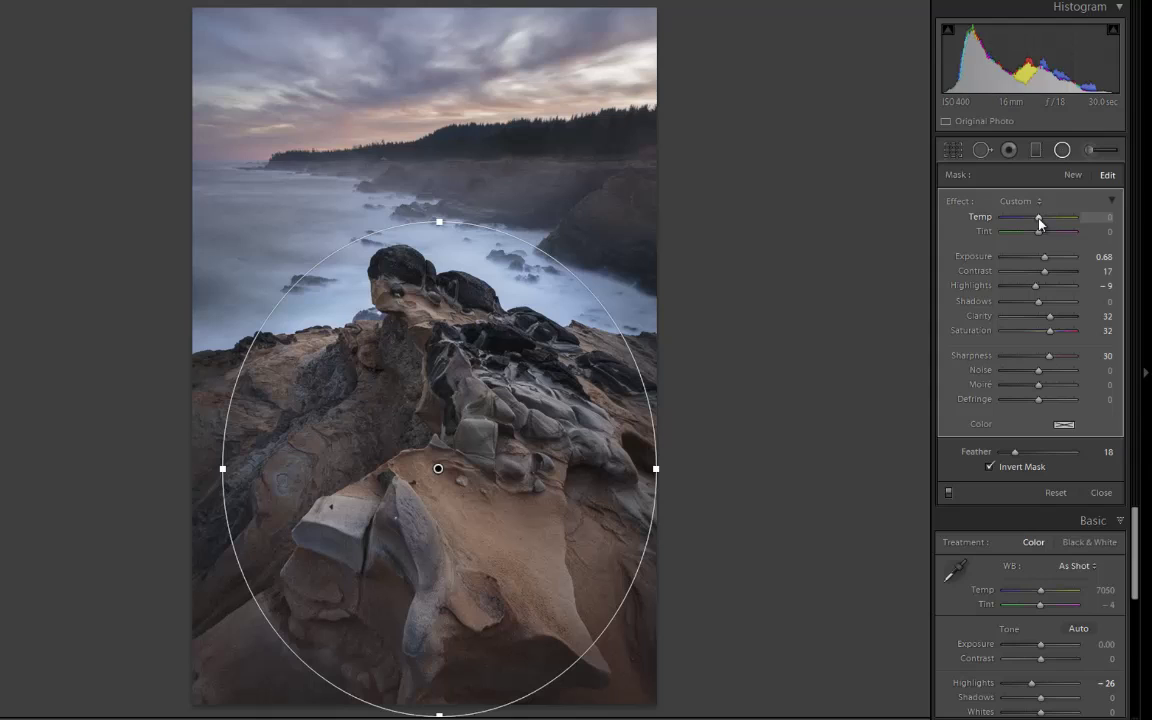
drag(1039, 218, 1045, 217)
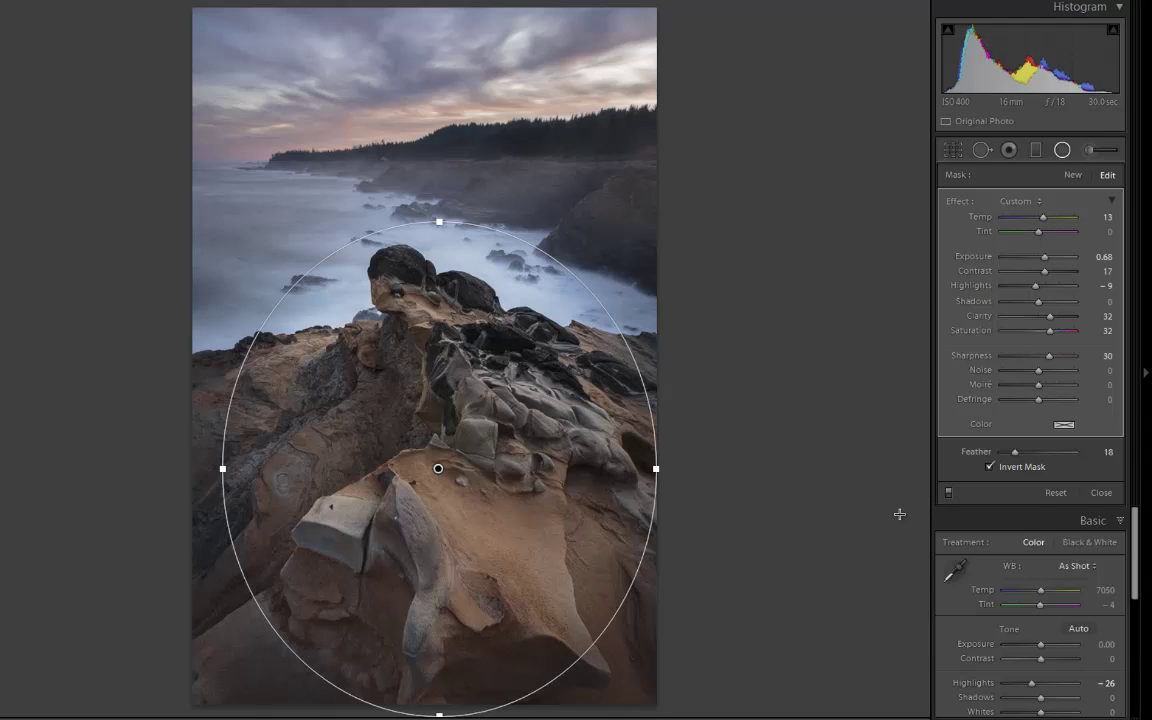
drag(1024, 288, 1023, 288)
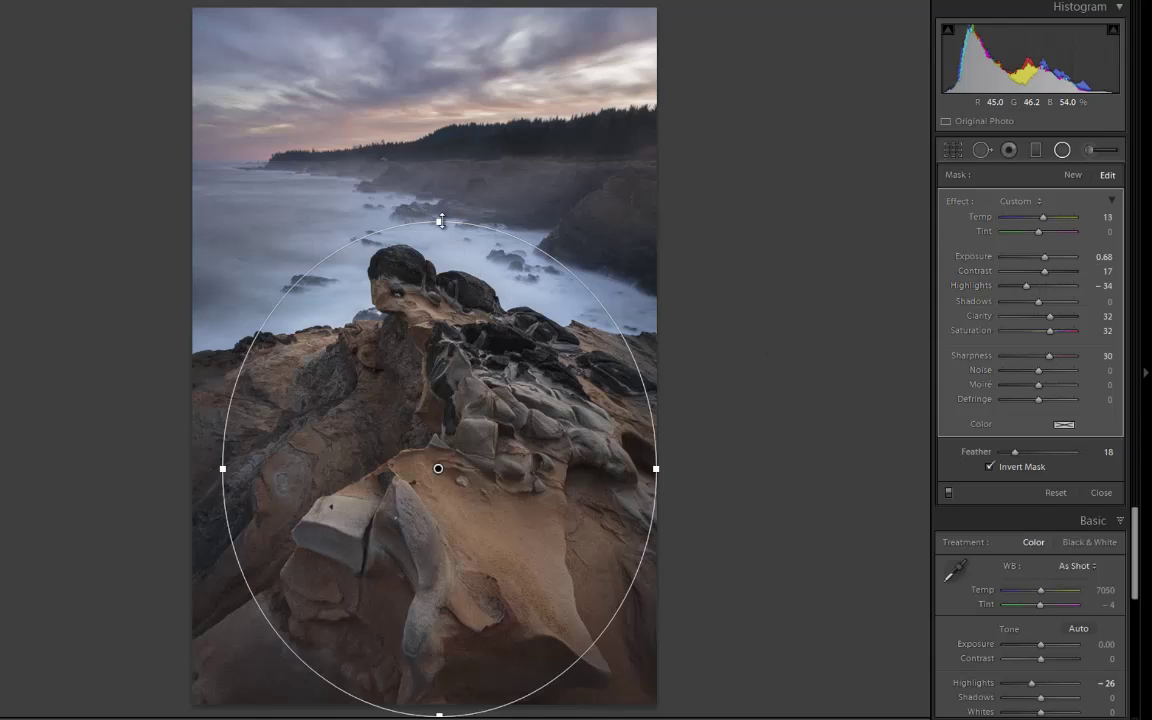
drag(440, 220, 440, 230)
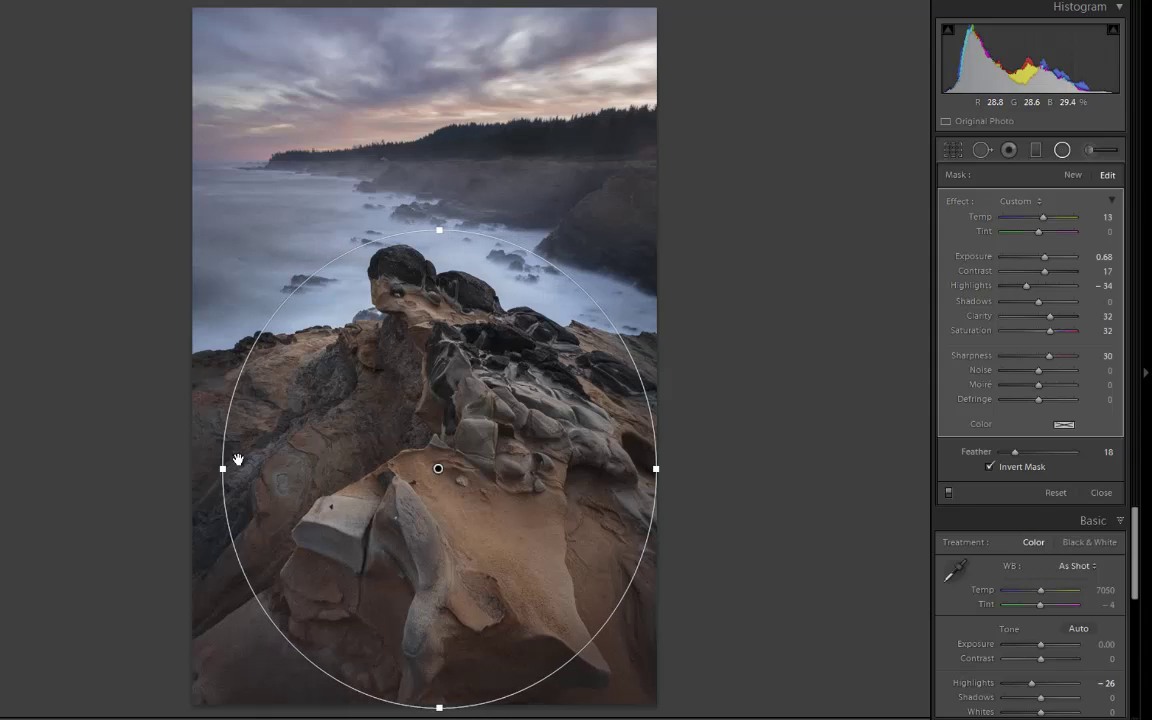
drag(376, 444, 379, 456)
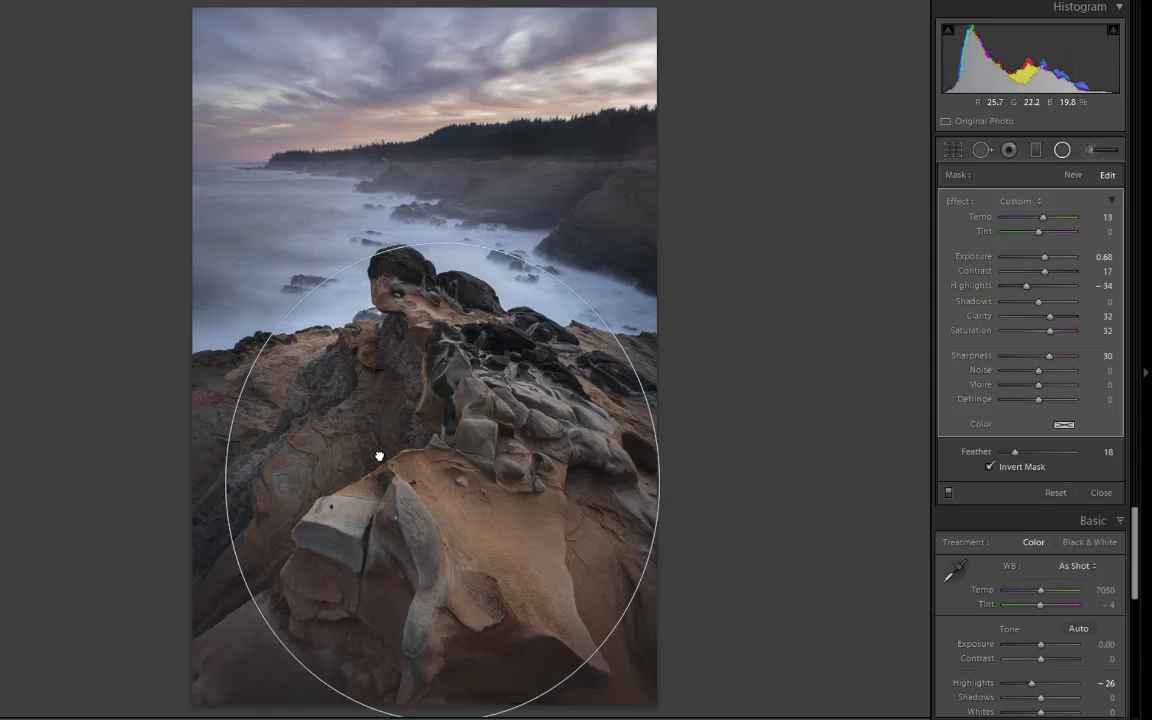
click(1066, 150)
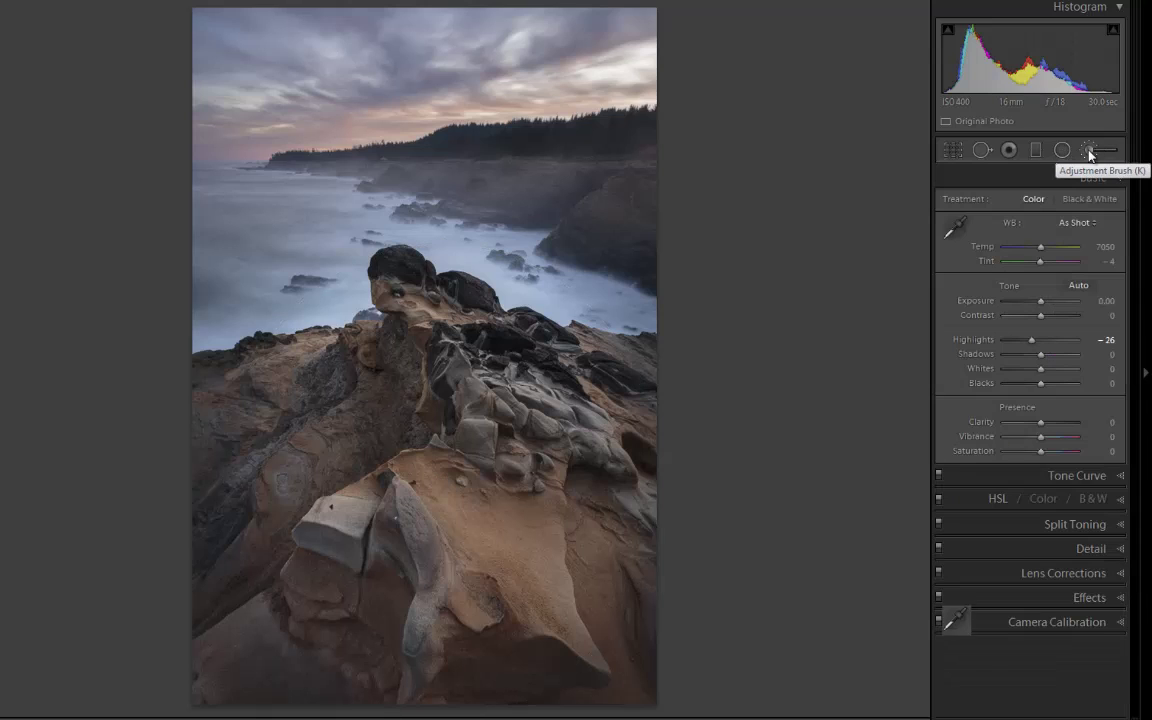
Set the Adjustment Brush to Exposure −0.60, Auto Mask on, Flow 100, Feather 84, Size 9
click(1089, 150)
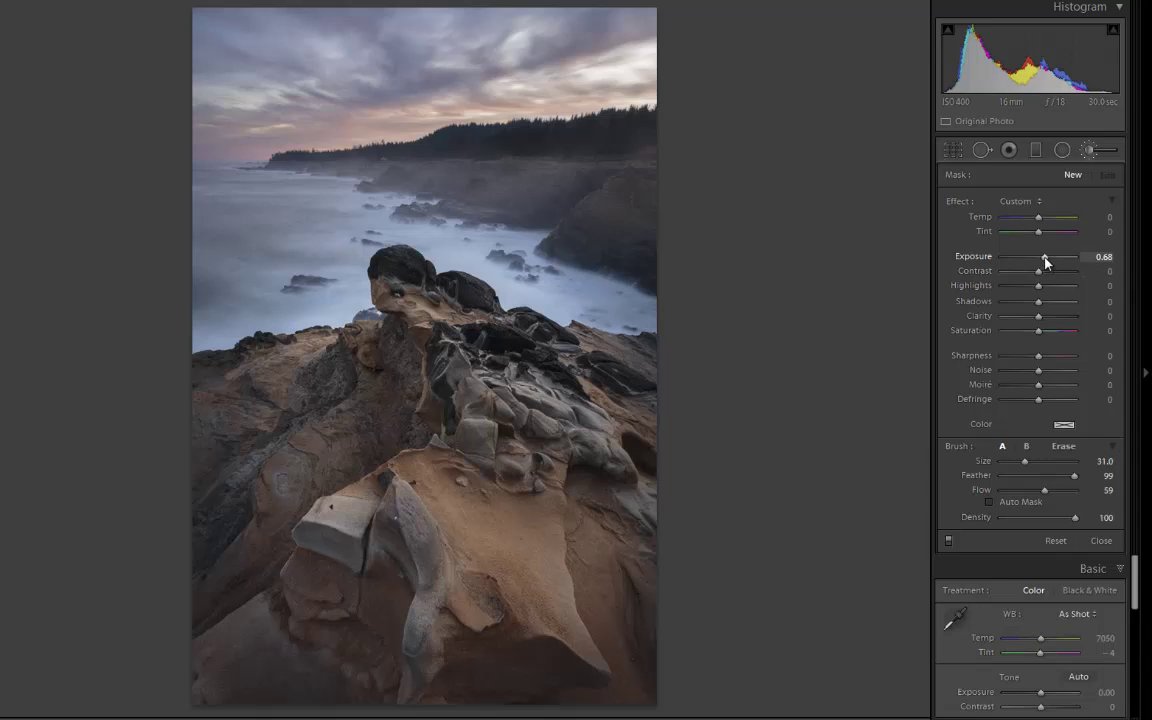
drag(1035, 263, 1033, 258)
click(991, 503)
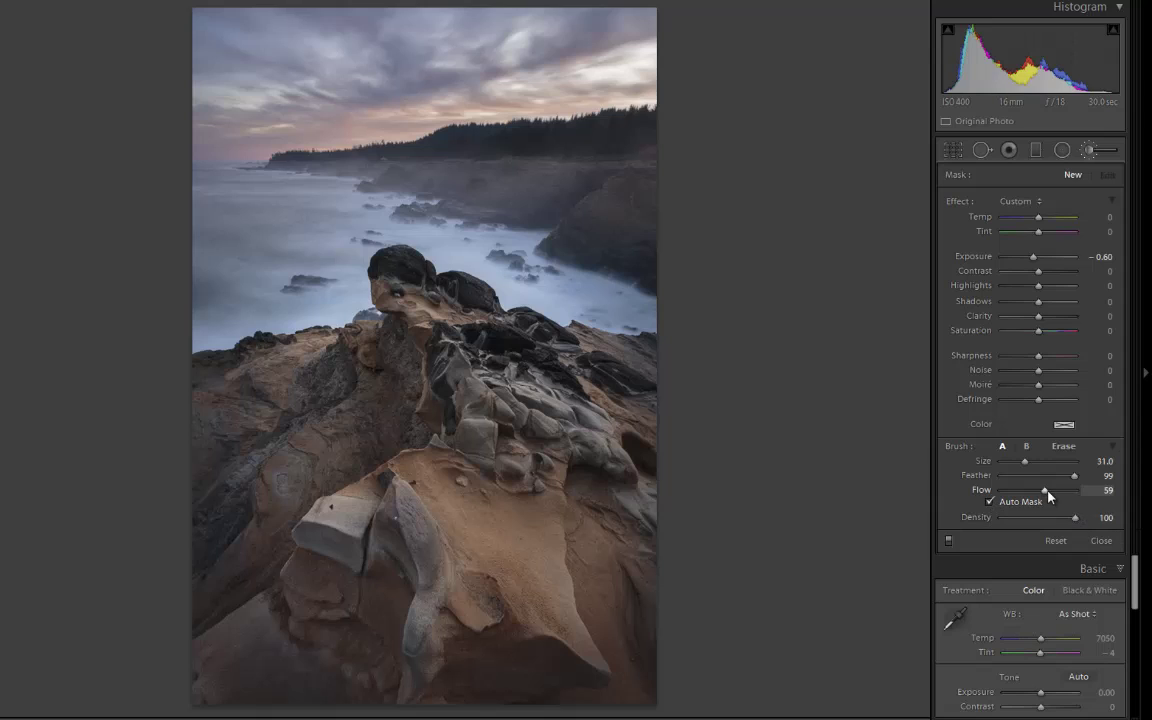
drag(1047, 496, 1069, 494)
scroll(595, 285, down, 1)
scroll(563, 255, down, 8)
scroll(545, 263, down, 1)
drag(1077, 476, 1063, 476)
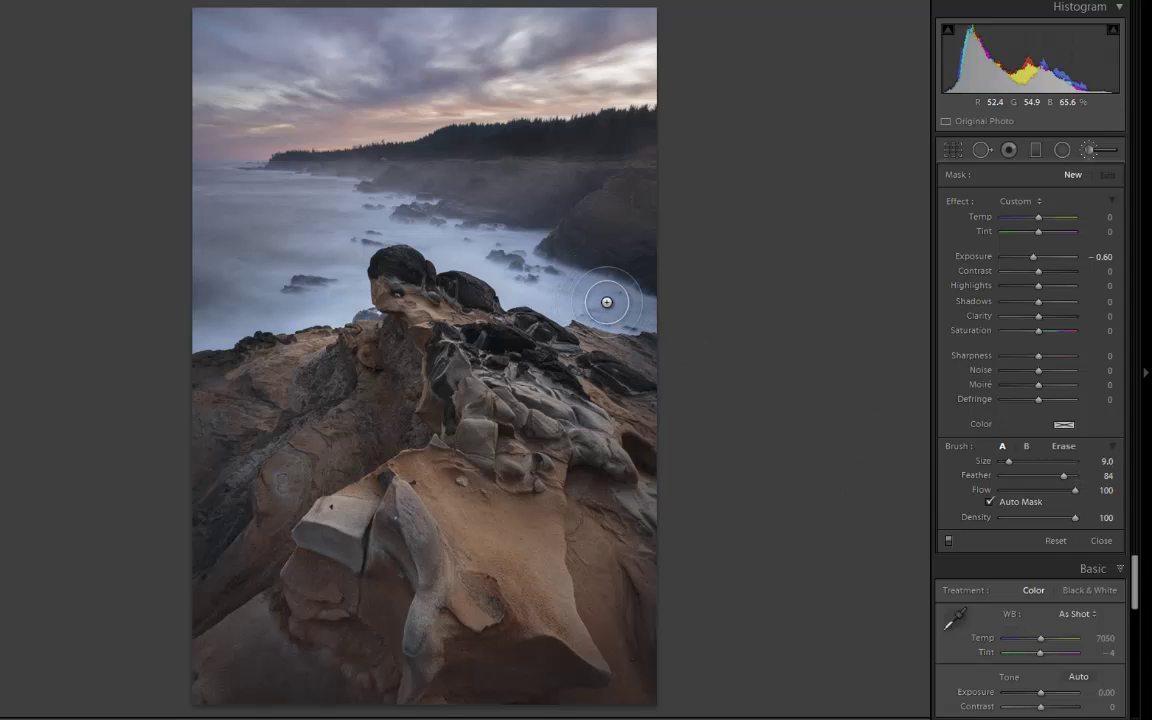
scroll(607, 302, down, 4)
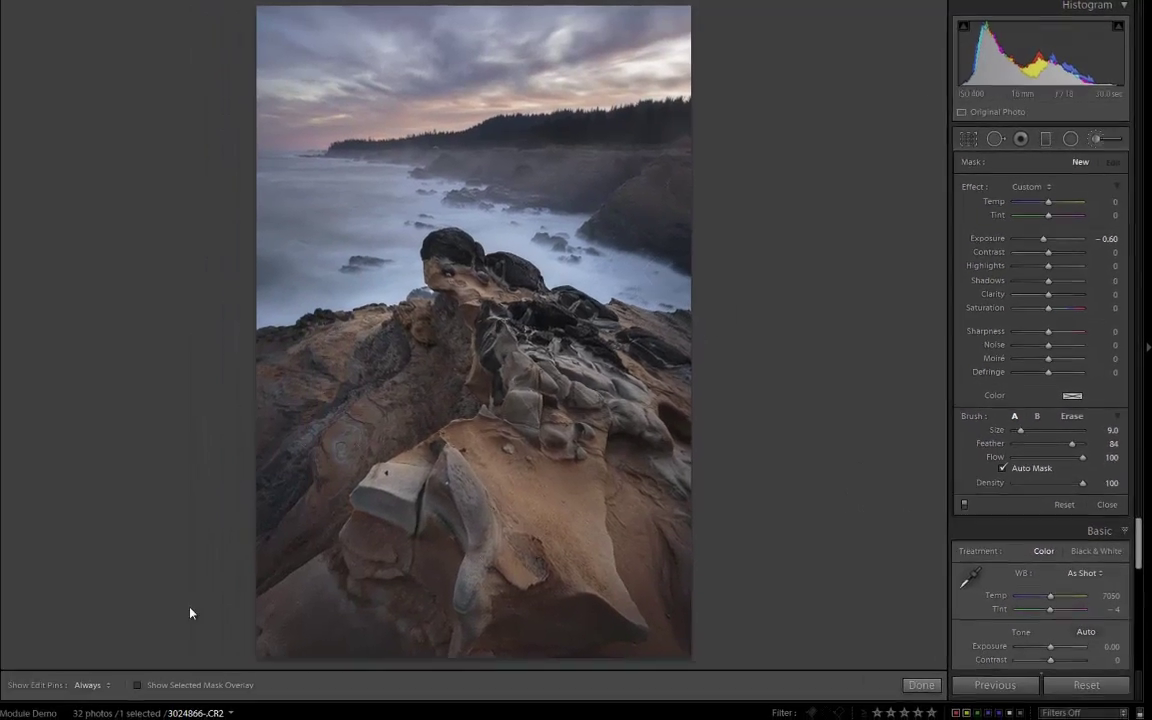
Paint the −0.60 brush over the sea around the central rock, shrinking to size 5 for edges
click(137, 686)
key(h)
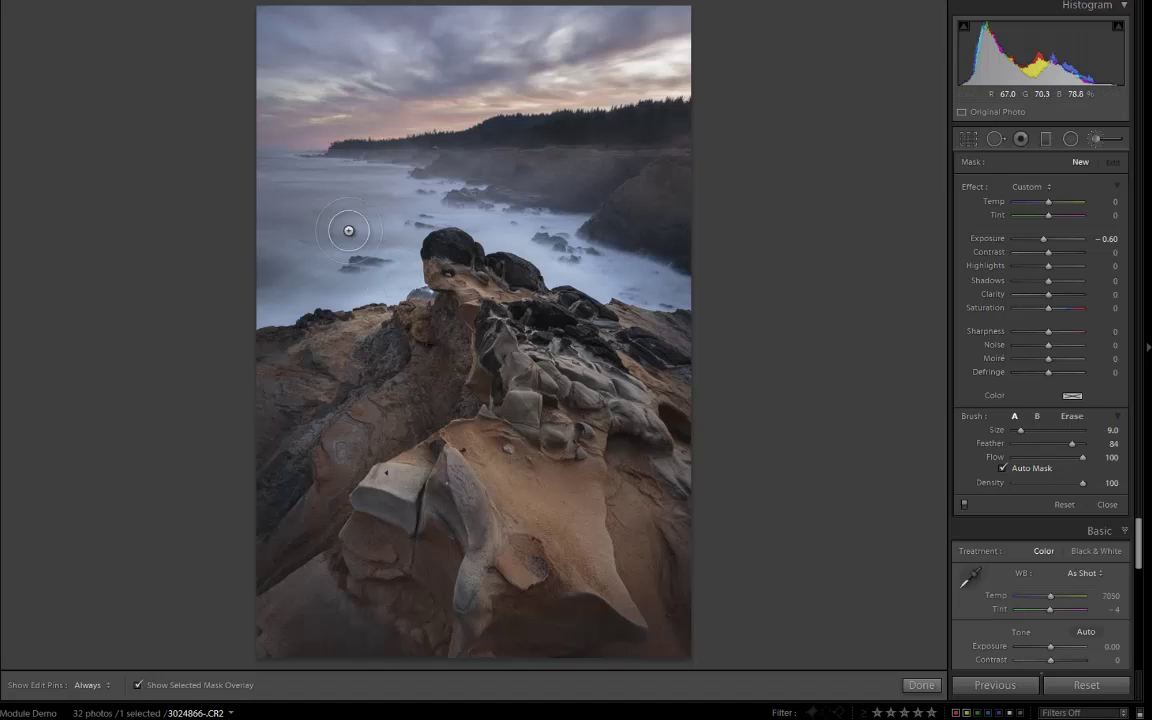
mouse_move(283, 185)
mouse_down()
mouse_move(257, 301)
mouse_move(267, 260)
mouse_up()
mouse_move(270, 311)
mouse_down()
mouse_move(397, 278)
mouse_move(401, 241)
mouse_move(405, 276)
mouse_move(393, 289)
mouse_move(379, 279)
mouse_move(351, 289)
mouse_move(357, 281)
mouse_move(298, 246)
mouse_move(364, 202)
mouse_move(407, 208)
mouse_move(344, 214)
mouse_move(349, 225)
mouse_move(399, 207)
mouse_move(479, 223)
mouse_move(491, 239)
mouse_move(566, 229)
mouse_move(497, 242)
mouse_move(535, 249)
mouse_move(557, 281)
mouse_move(691, 302)
mouse_move(571, 230)
mouse_up()
key(bracketleft)
key(bracketleft)
key(bracketleft)
key(bracketleft)
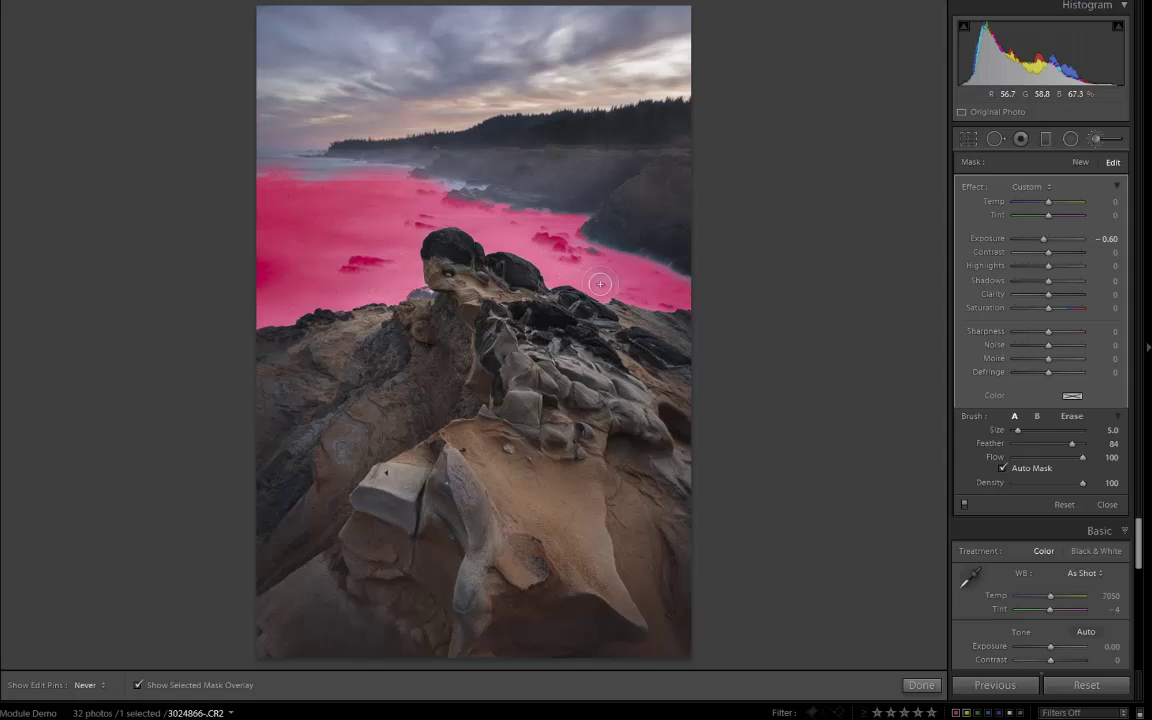
key(h)
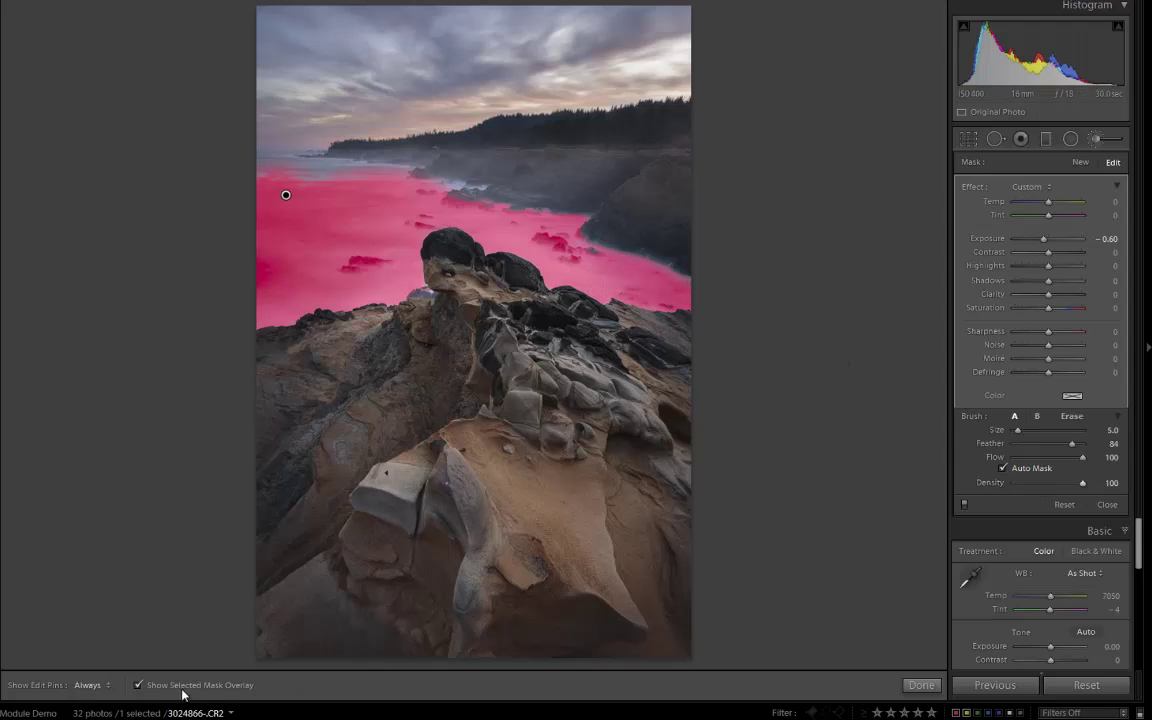
Hide the mask overlay and retune the sea brush, settling Highlights at 6 and Clarity at 57
click(137, 686)
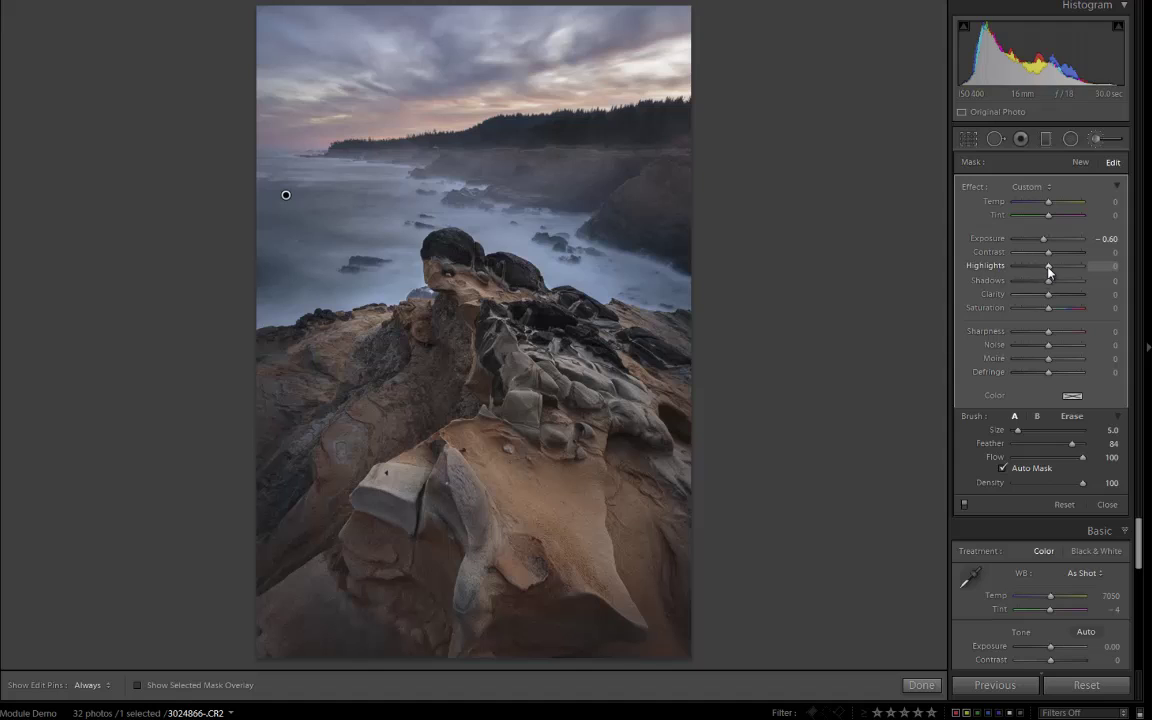
drag(1049, 270, 1062, 258)
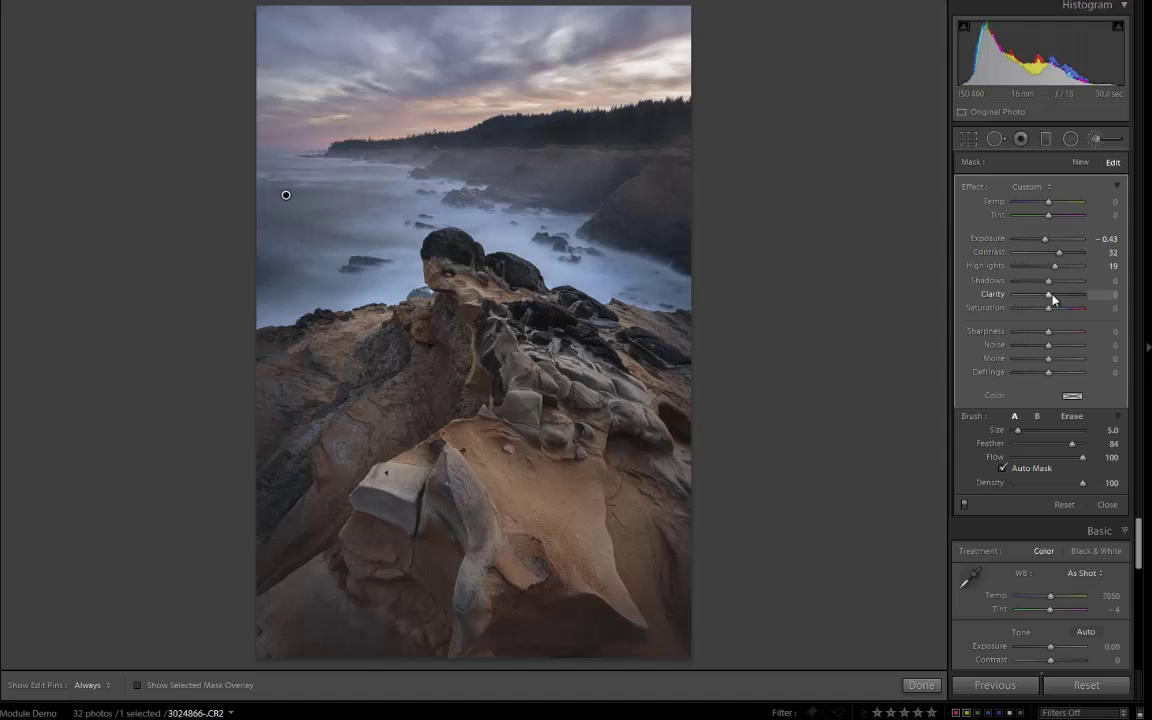
mouse_move(1053, 295)
mouse_down()
mouse_move(1069, 297)
mouse_move(1046, 284)
mouse_up()
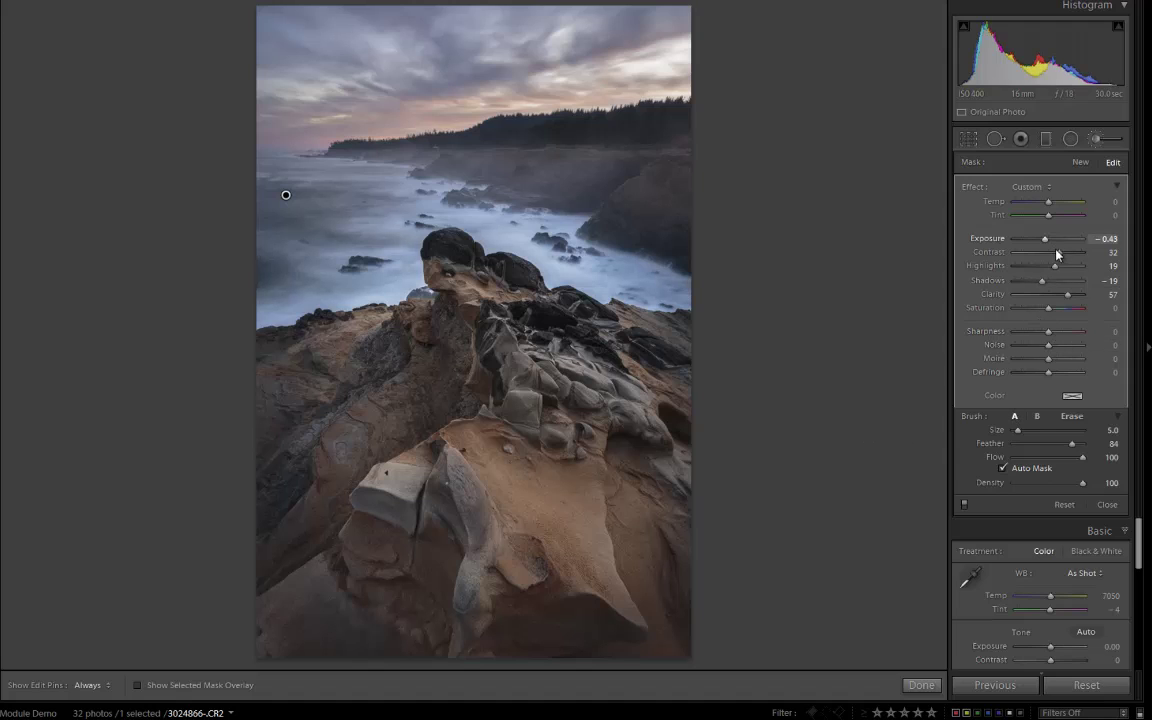
drag(1055, 268, 1051, 268)
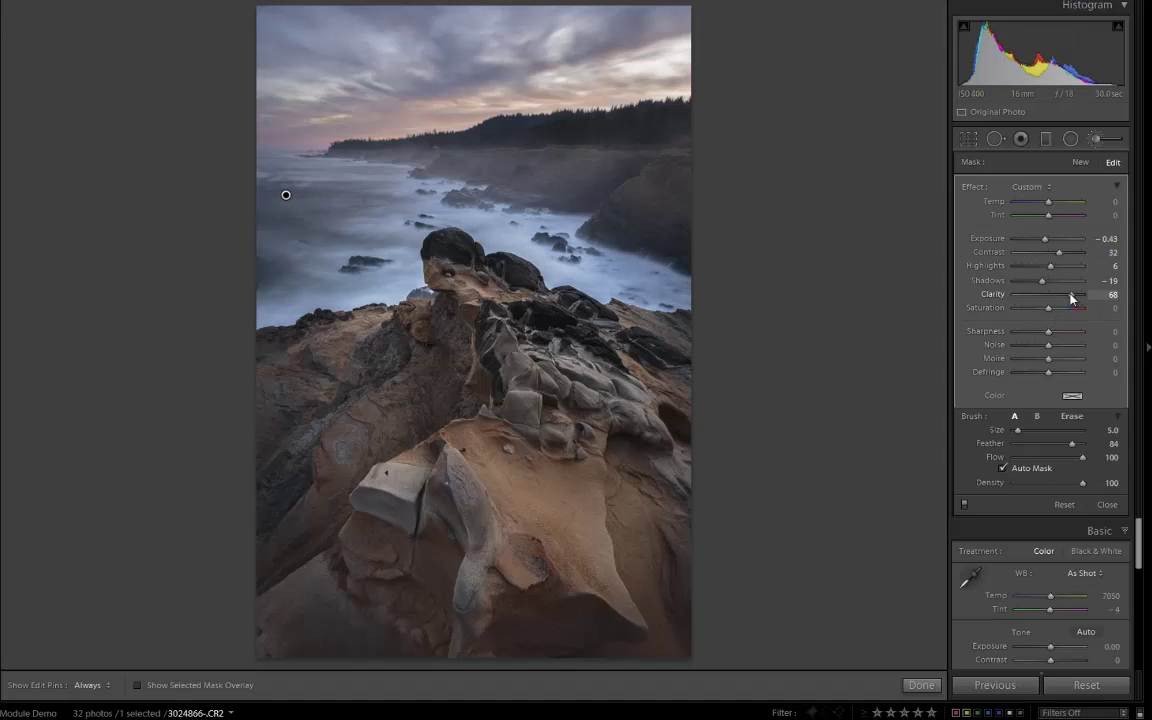
drag(1069, 296, 1066, 296)
Leave the brush and set global Highlights -30, Whites +23, Clarity +13, Vibrance and Saturation +9
click(1096, 141)
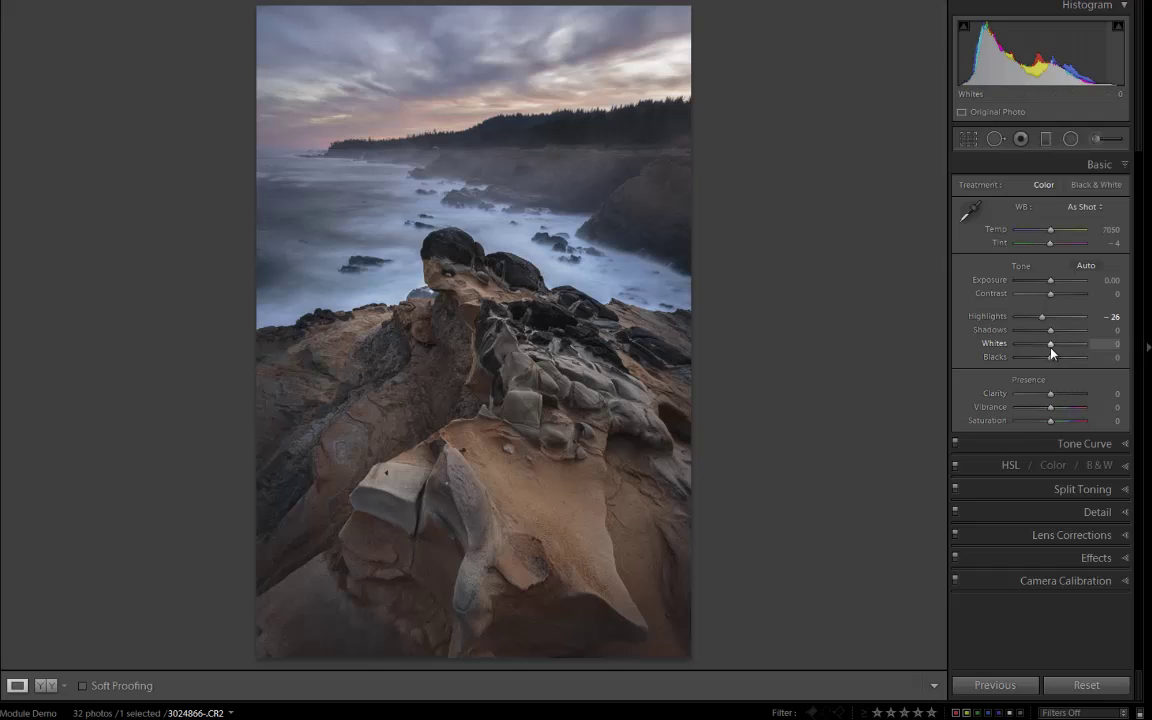
drag(1057, 347, 1043, 320)
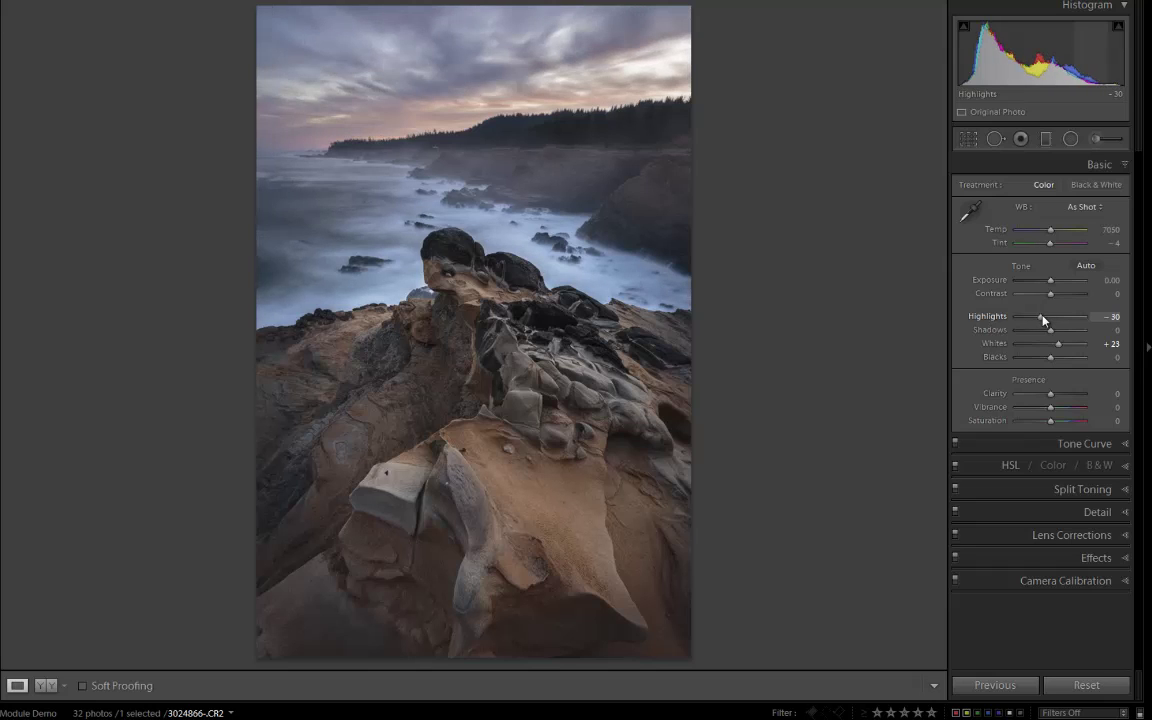
drag(1050, 400, 1055, 425)
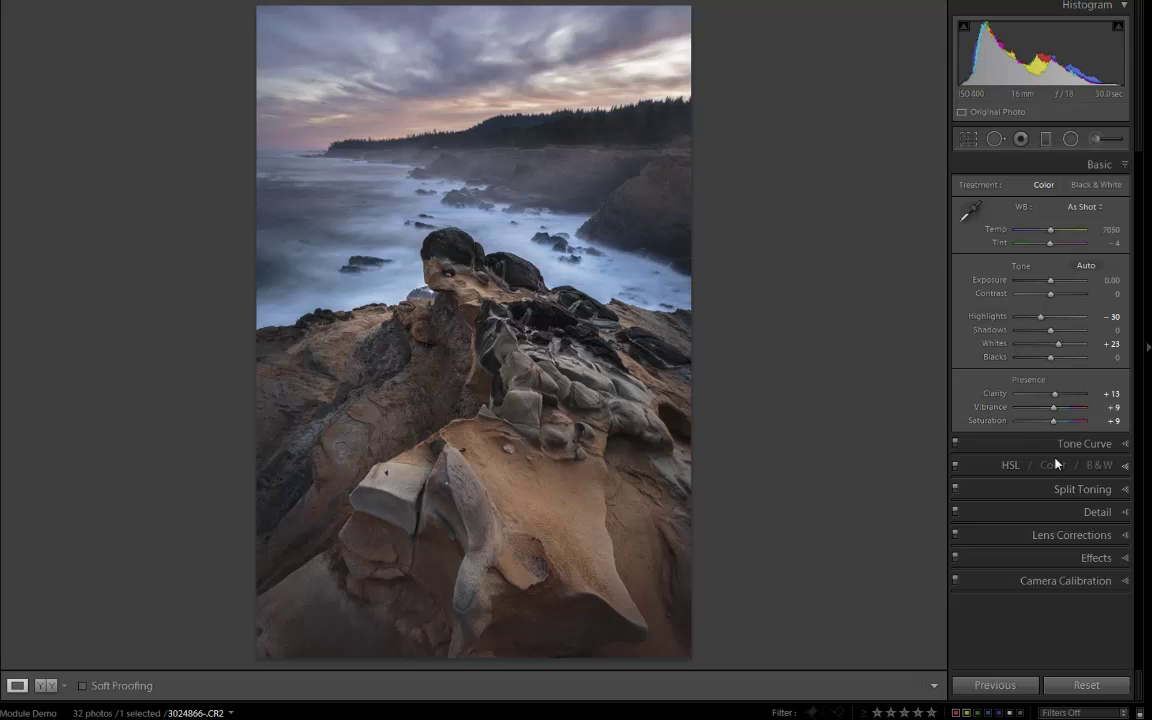
Expand the Tone Curve and set regions Highlights +14, Lights +12, Darks +7, Shadows -8
click(1055, 444)
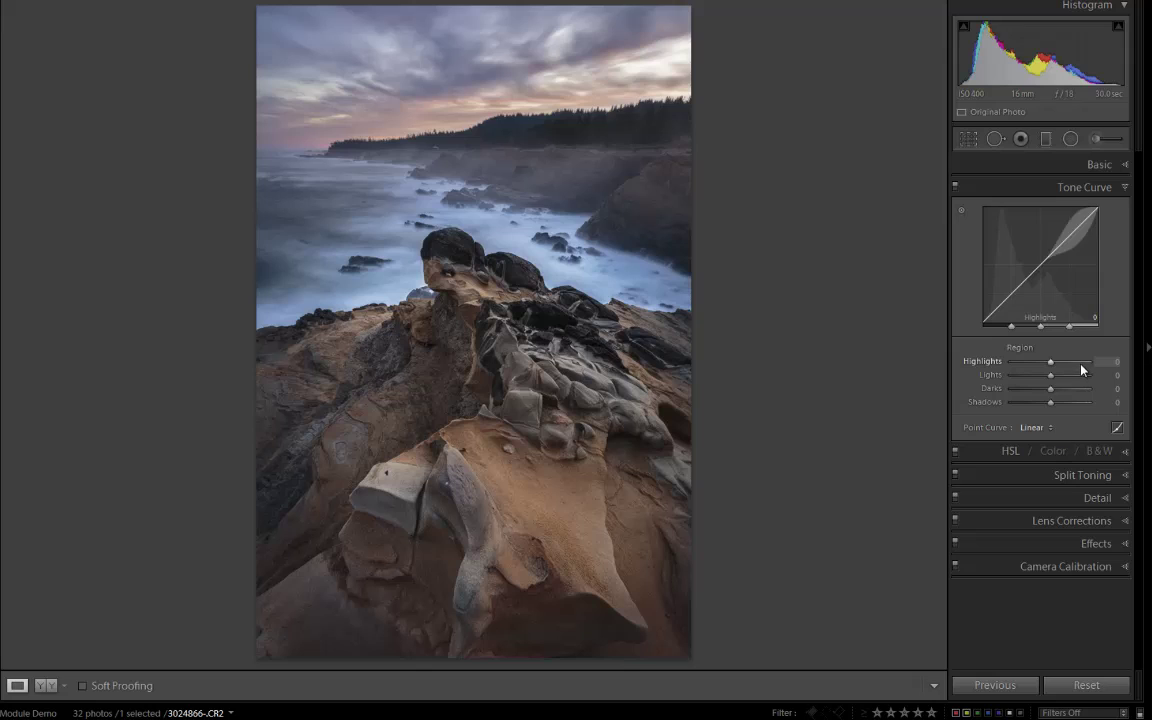
drag(1051, 364, 1057, 378)
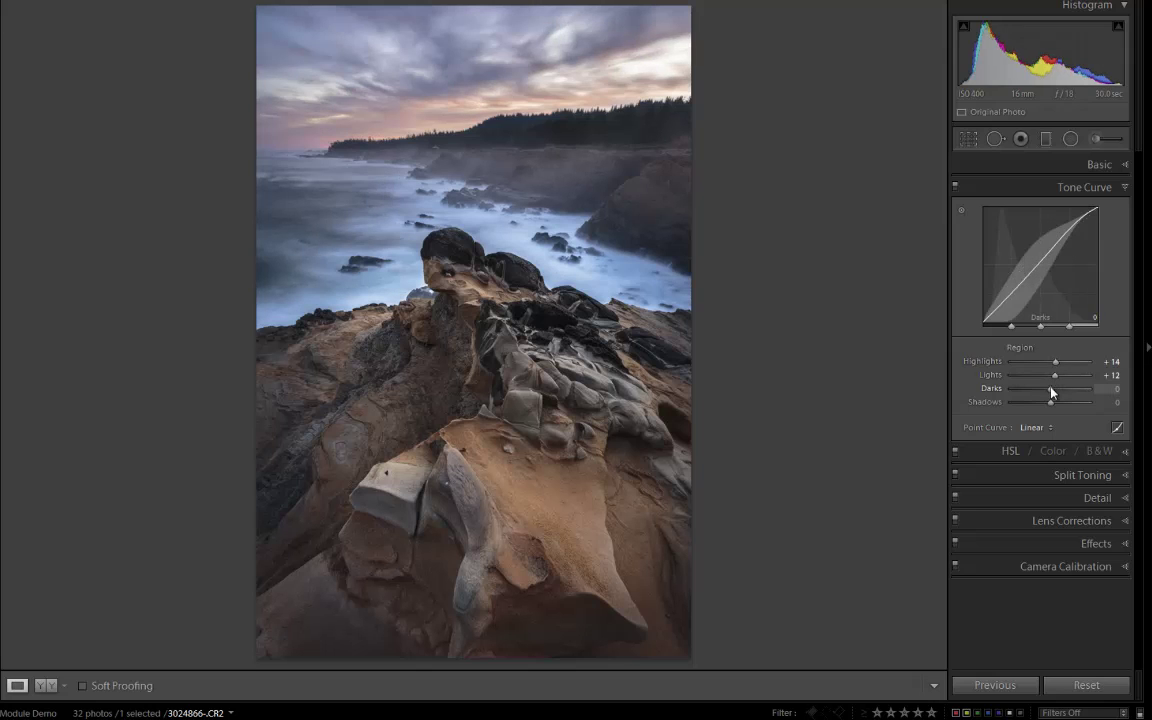
drag(1051, 393, 1054, 393)
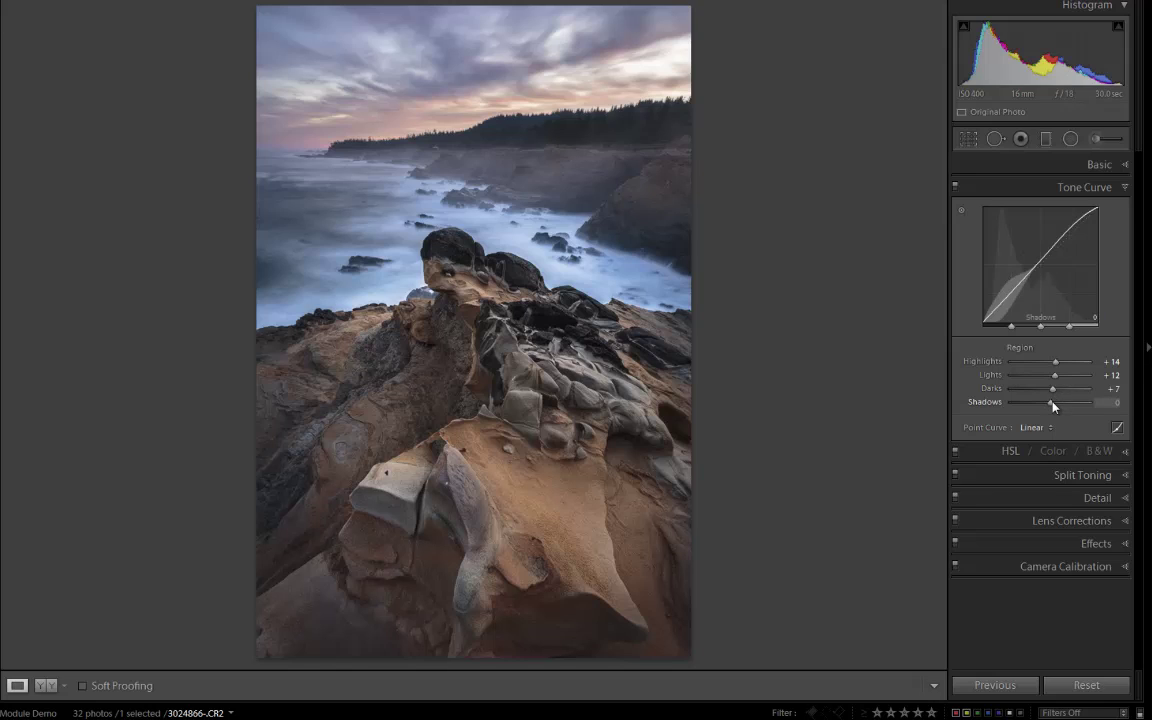
drag(1052, 405, 1049, 407)
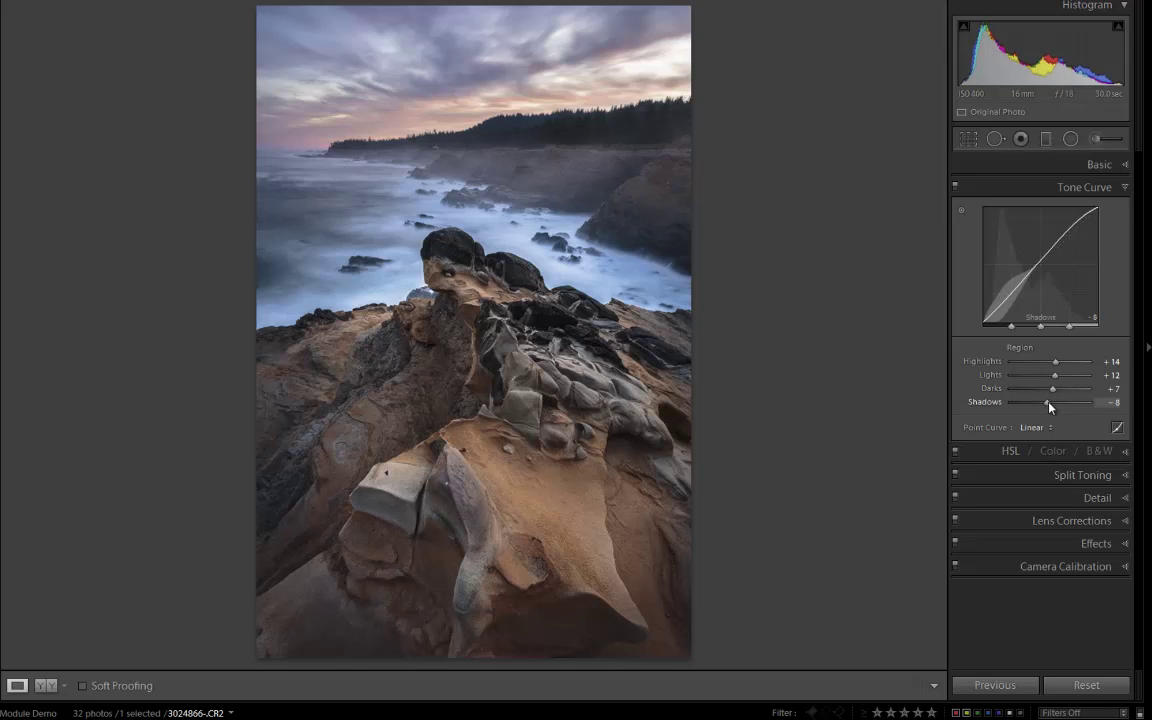
Reopen Basic and, watching the clipping preview, set Blacks to -15 and Whites to +26
click(1096, 165)
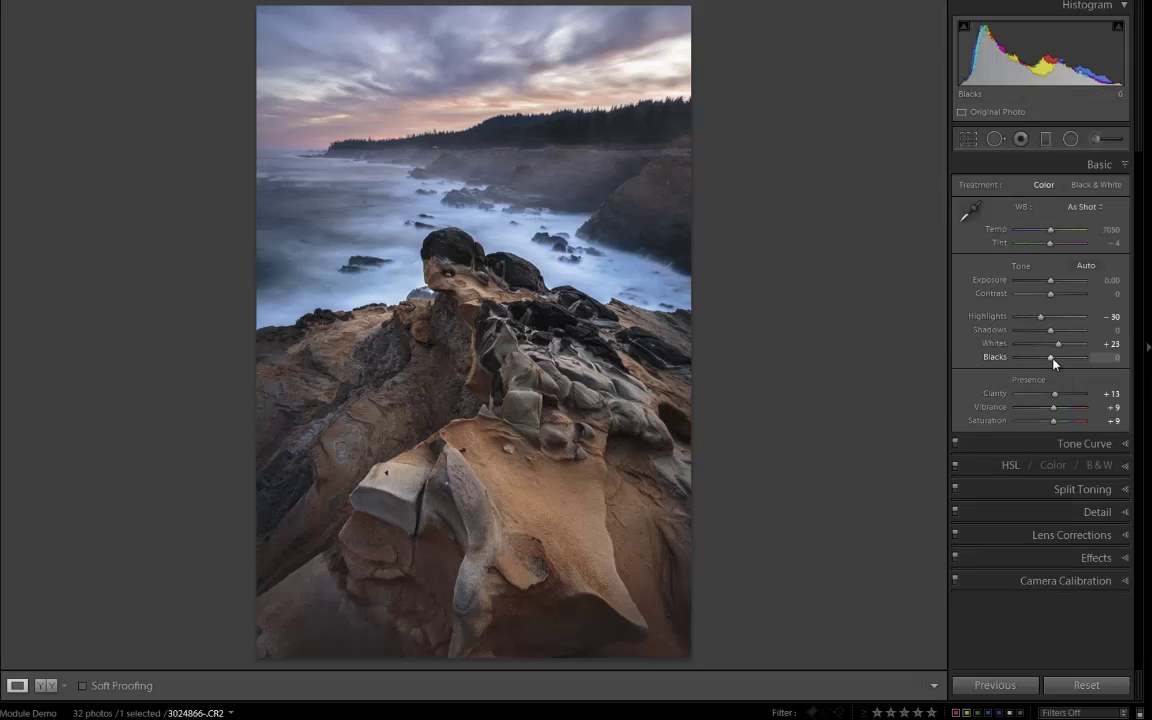
key(shift)
drag(1052, 363, 1048, 365)
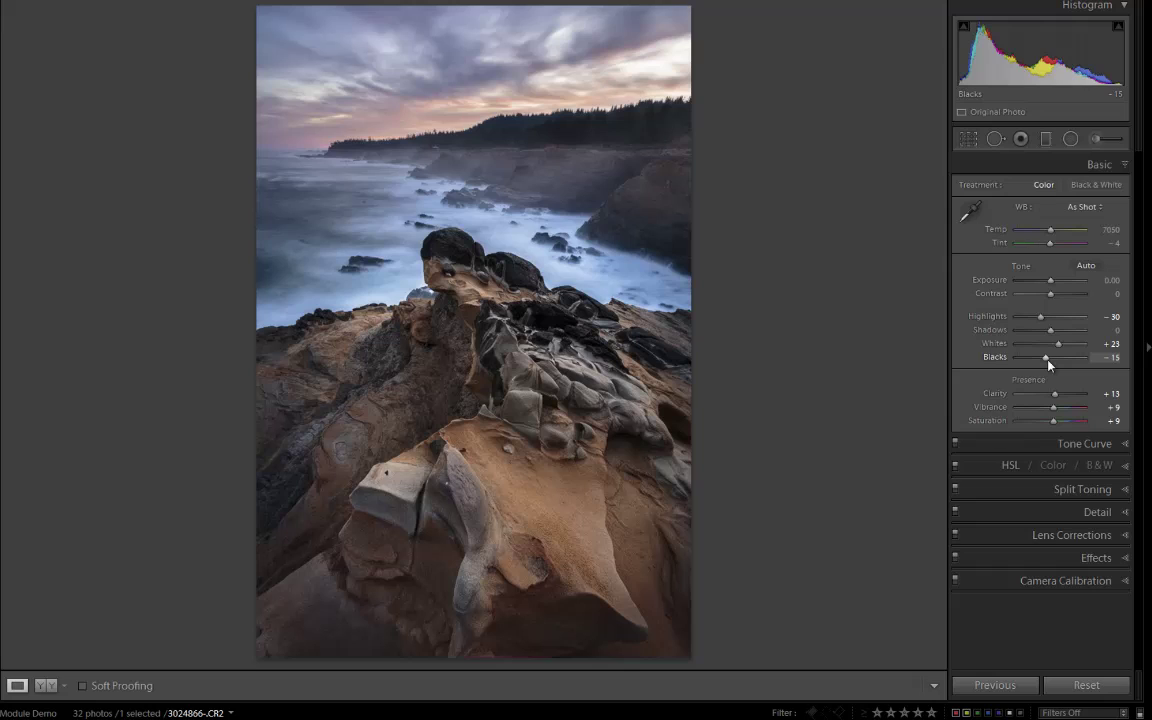
key(alt)
drag(1060, 347, 1061, 349)
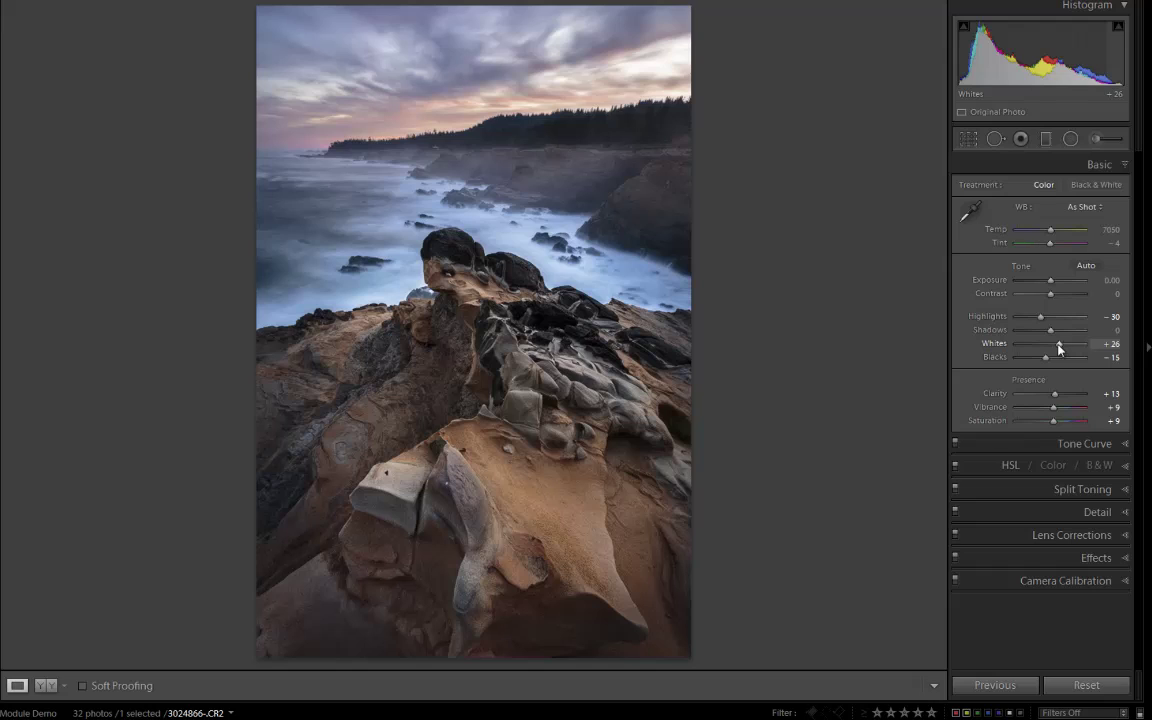
Darken the rocks' red, orange and yellow tones with the HSL Luminance targeted adjustment tool
click(1010, 465)
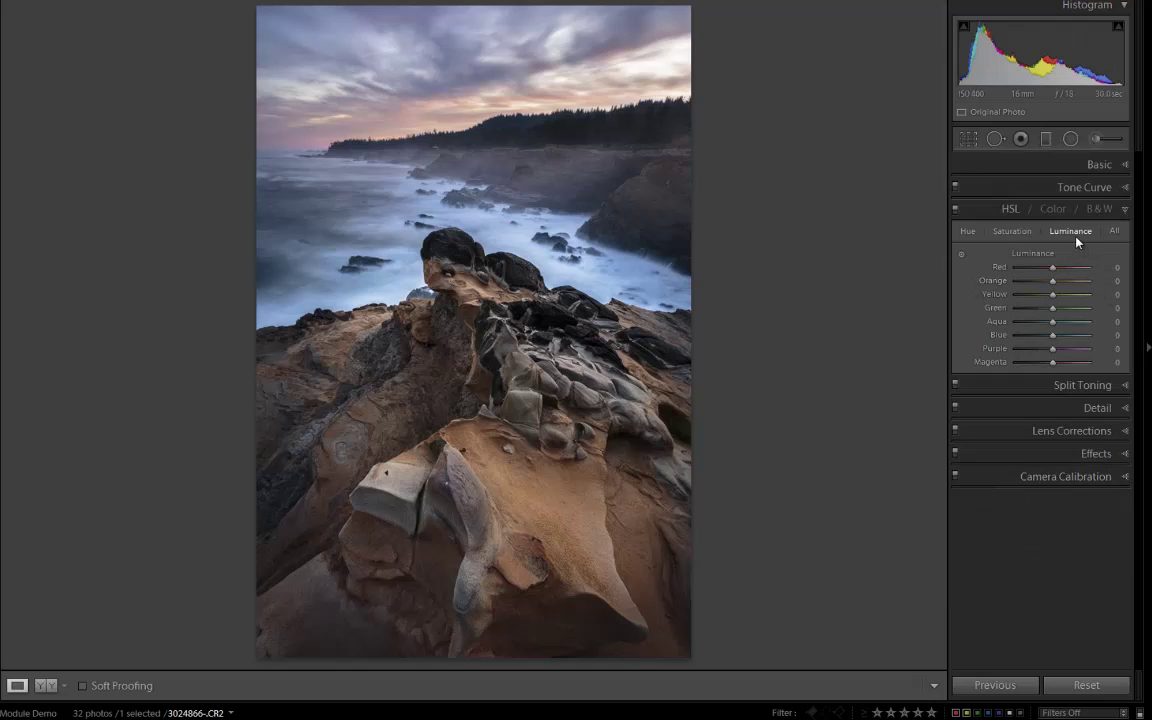
click(962, 257)
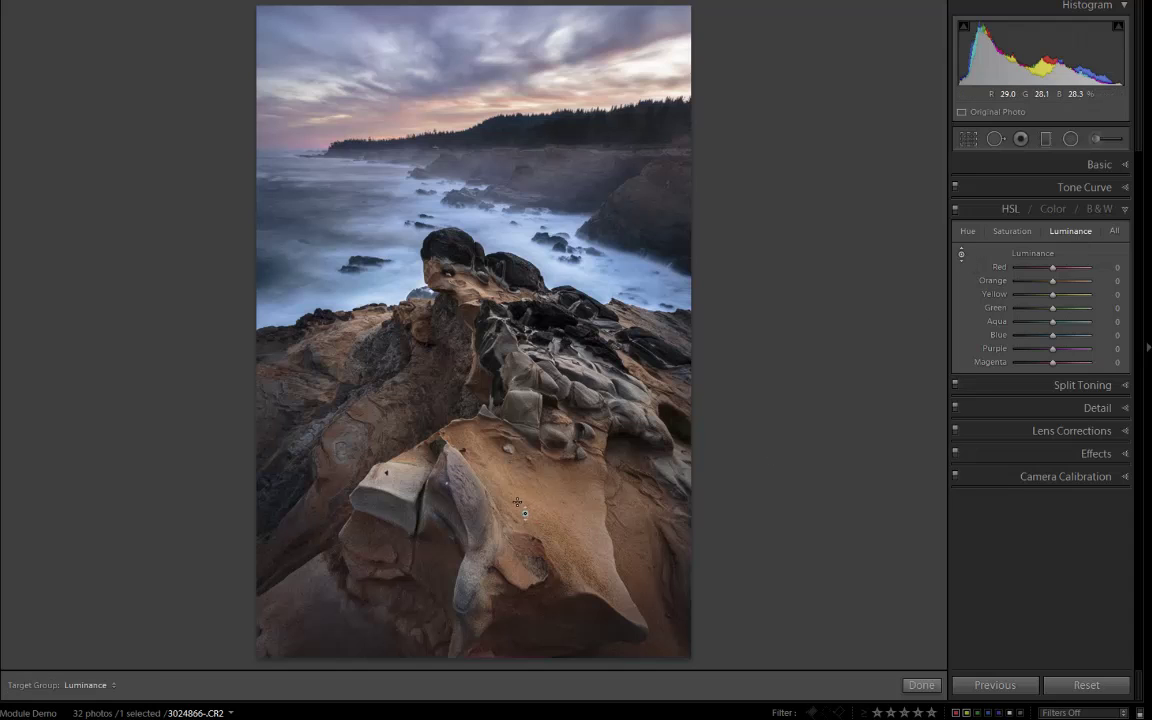
drag(506, 485, 507, 494)
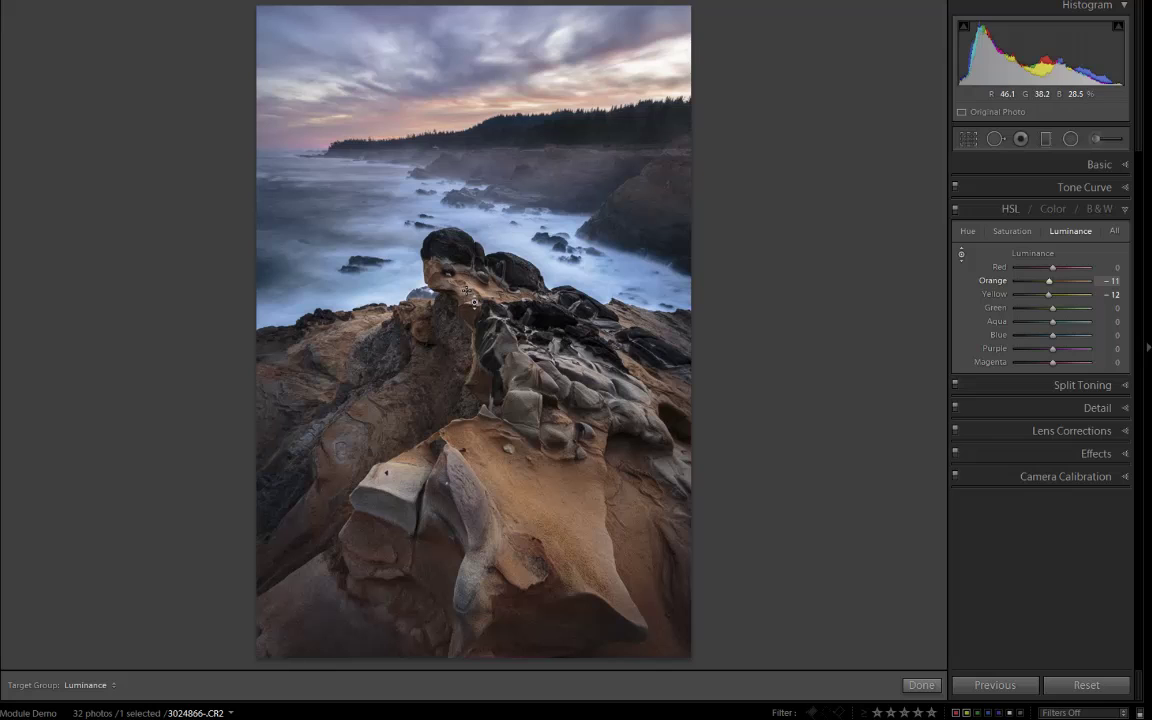
drag(466, 290, 467, 299)
drag(520, 338, 580, 381)
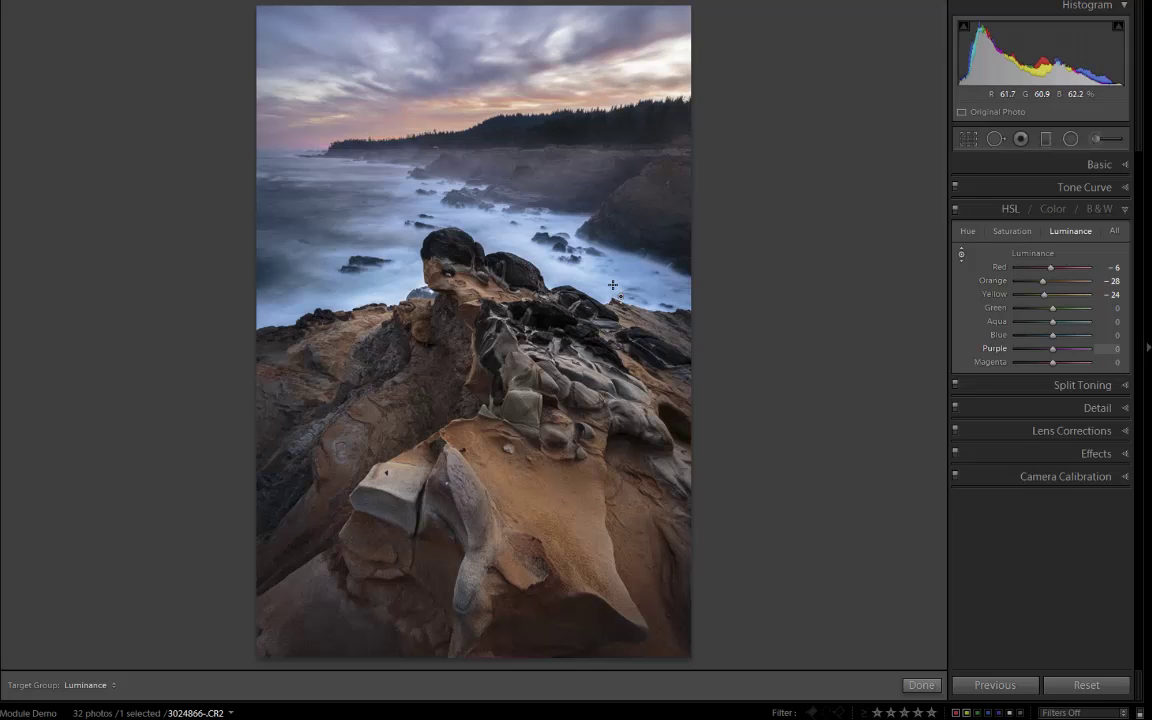
Boost red and orange saturation in the rocks and blue and purple saturation in the sky
click(1012, 231)
drag(543, 511, 532, 496)
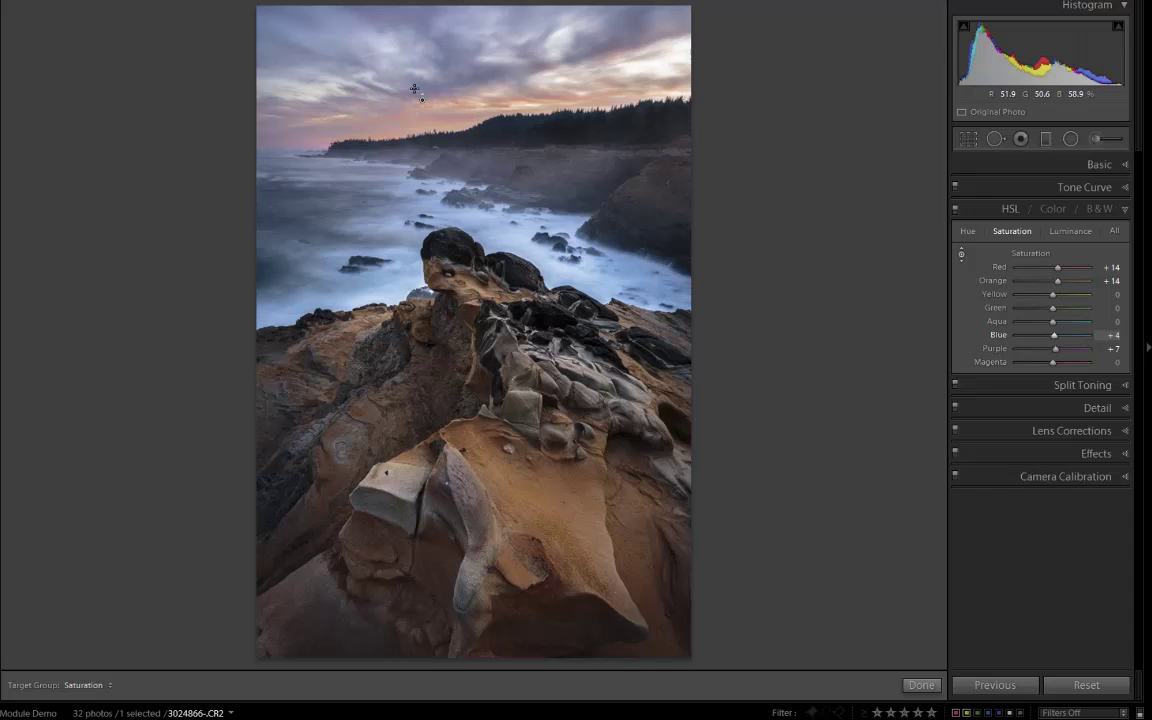
drag(411, 103, 312, 50)
Darken the sky's orange and yellow, ending at Luminance Red −6, Orange −29, Yellow −25
click(1070, 231)
drag(638, 70, 640, 72)
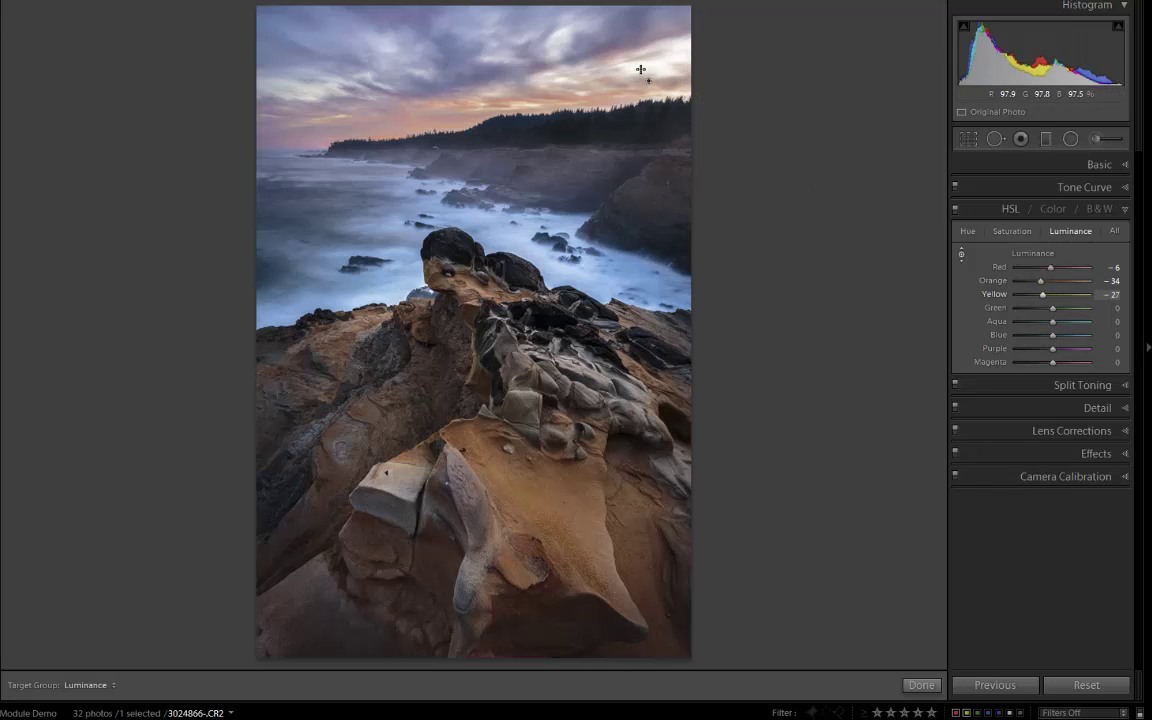
drag(641, 68, 640, 66)
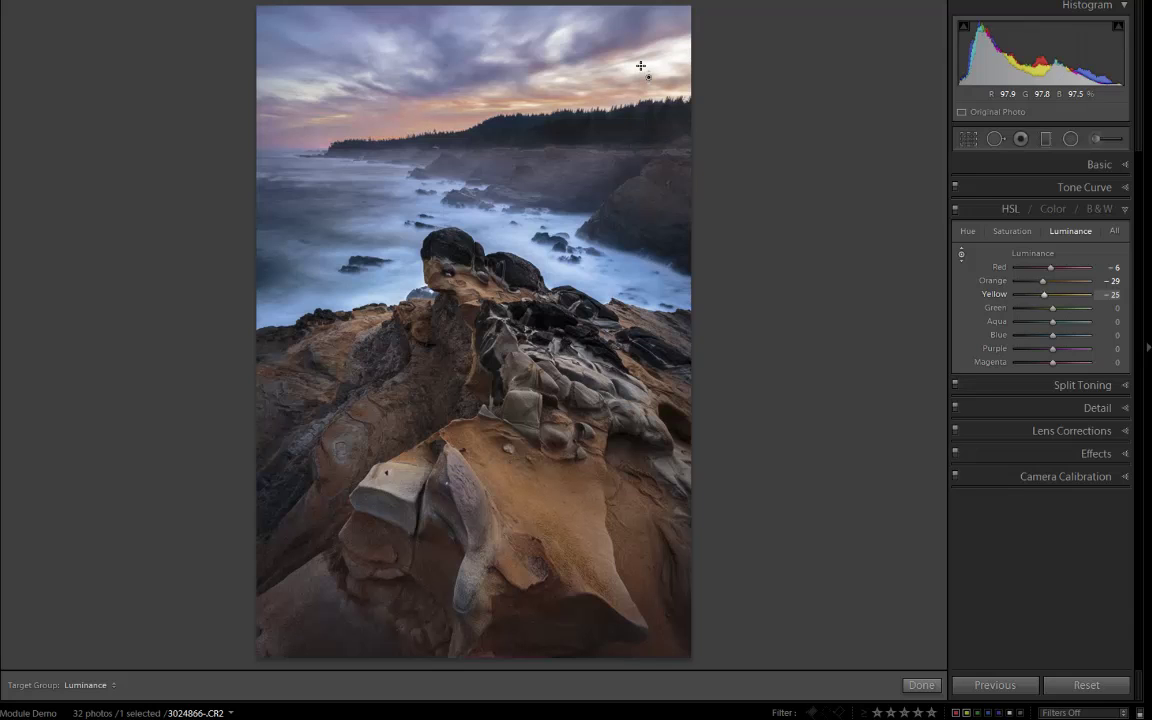
In the Detail panel at 1:1 on the rock texture, set sharpening Amount 65, Radius 0.8, Detail 21
click(1063, 409)
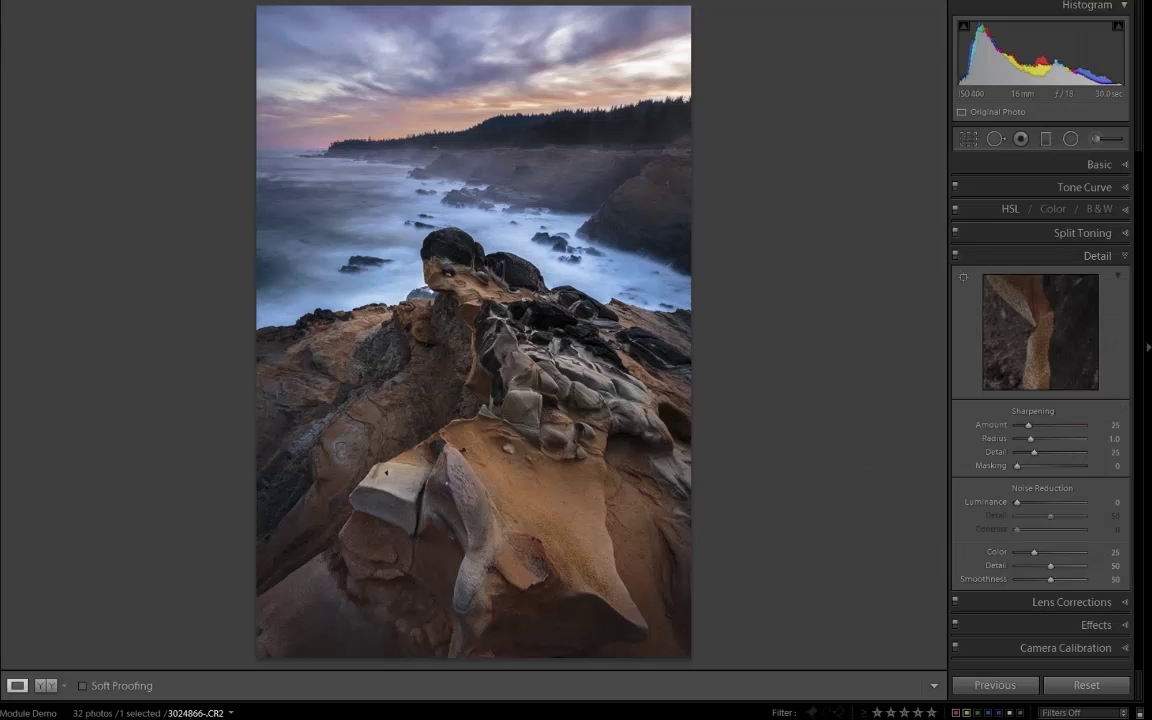
click(675, 115)
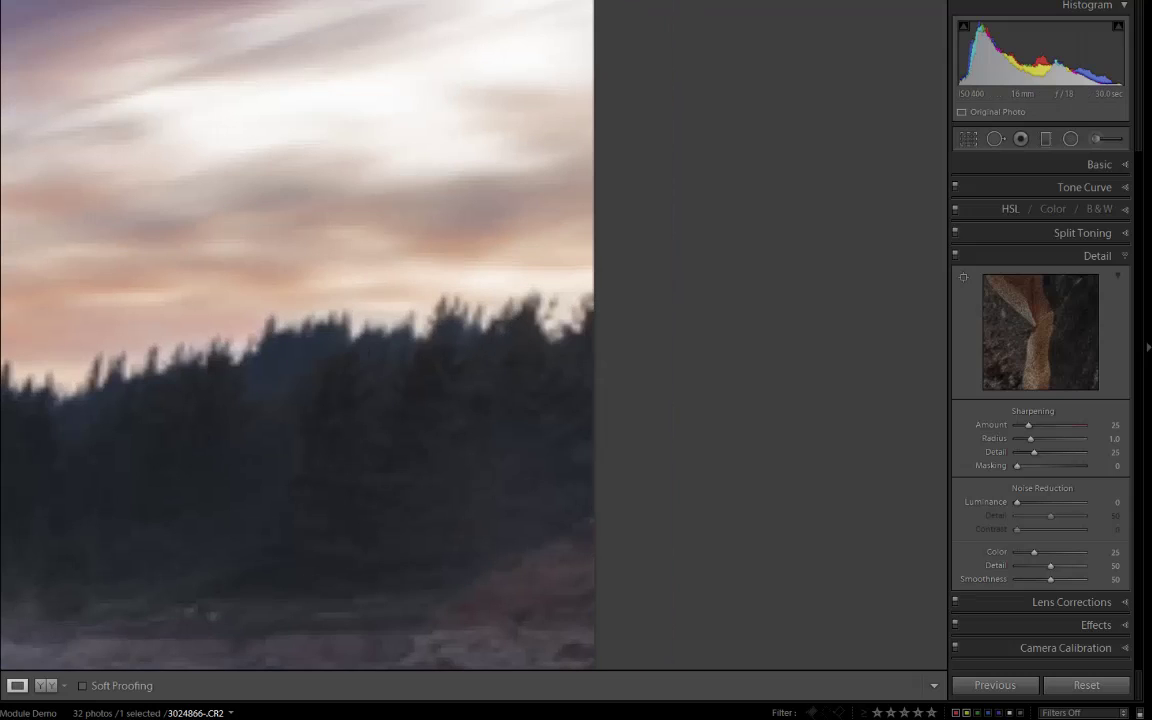
drag(200, 437, 200, 180)
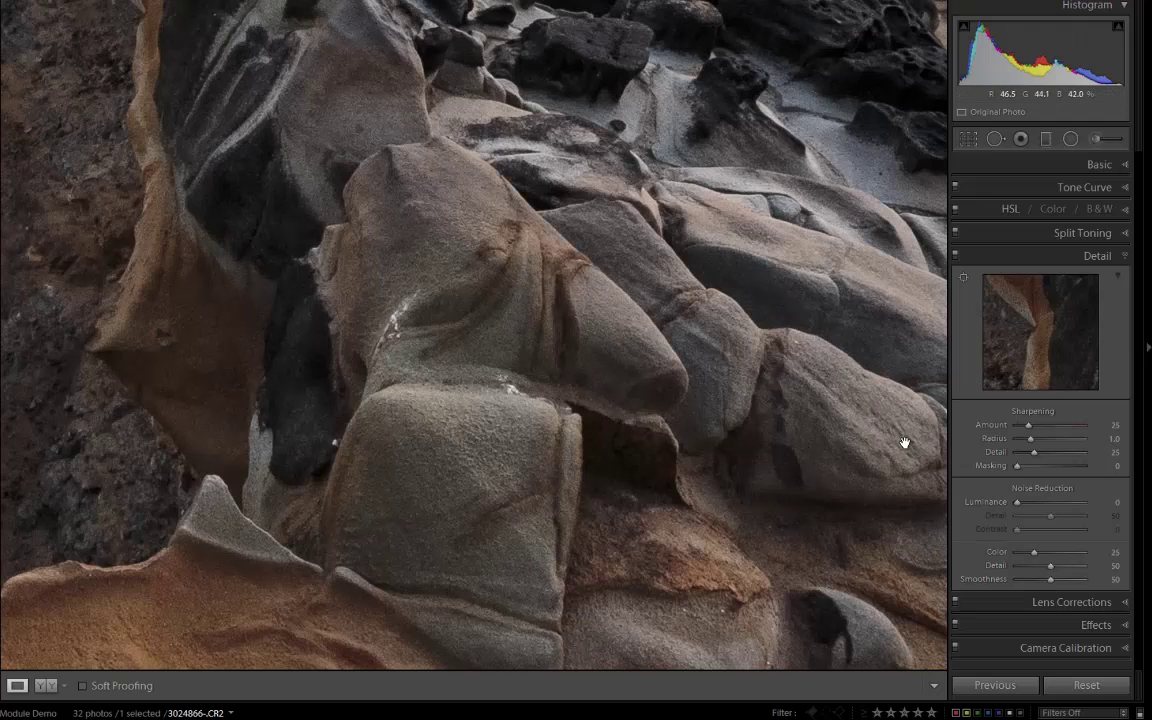
drag(1028, 425, 1042, 428)
drag(1031, 440, 1025, 442)
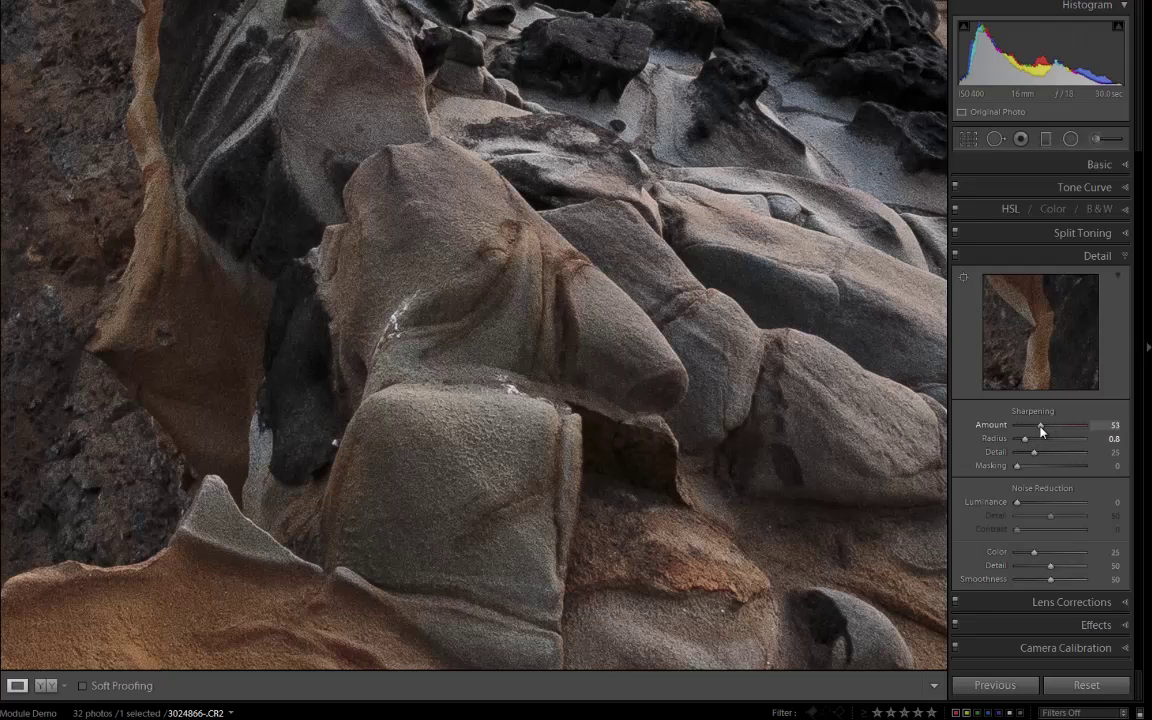
mouse_move(1036, 454)
mouse_down()
mouse_move(1065, 456)
mouse_move(1044, 464)
mouse_up()
drag(1044, 455, 1034, 460)
Zoom back out and Alt-drag sharpening Masking to 24 to spare smooth areas
click(571, 357)
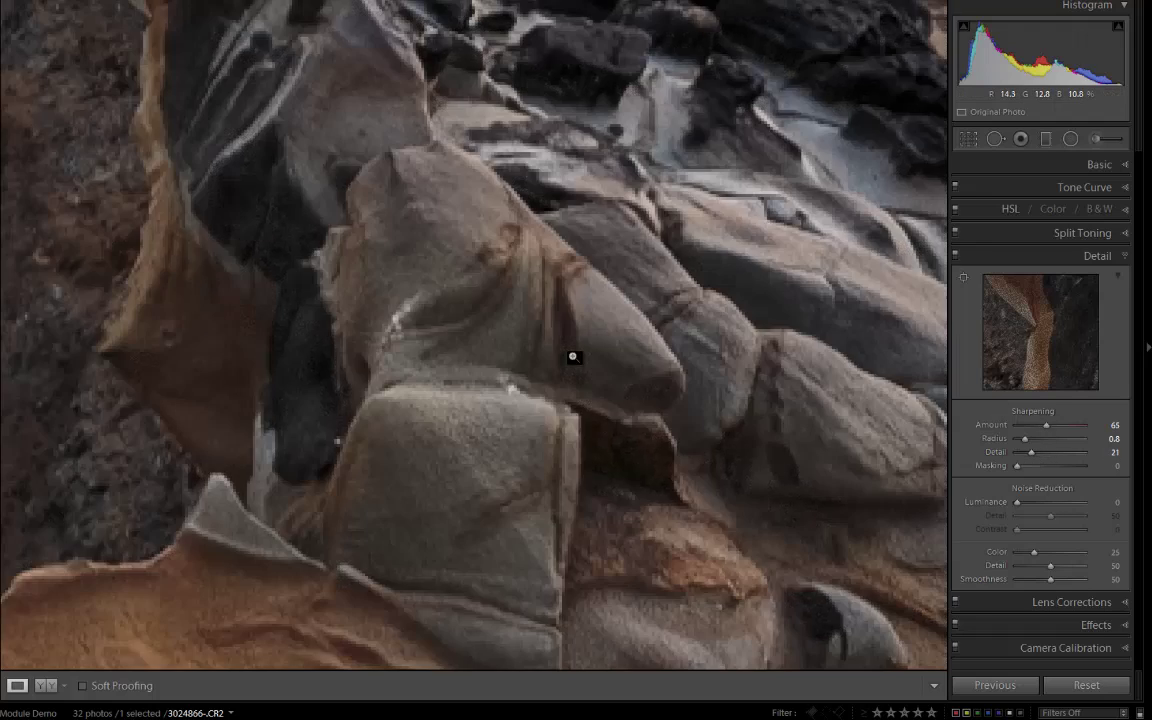
key(alt)
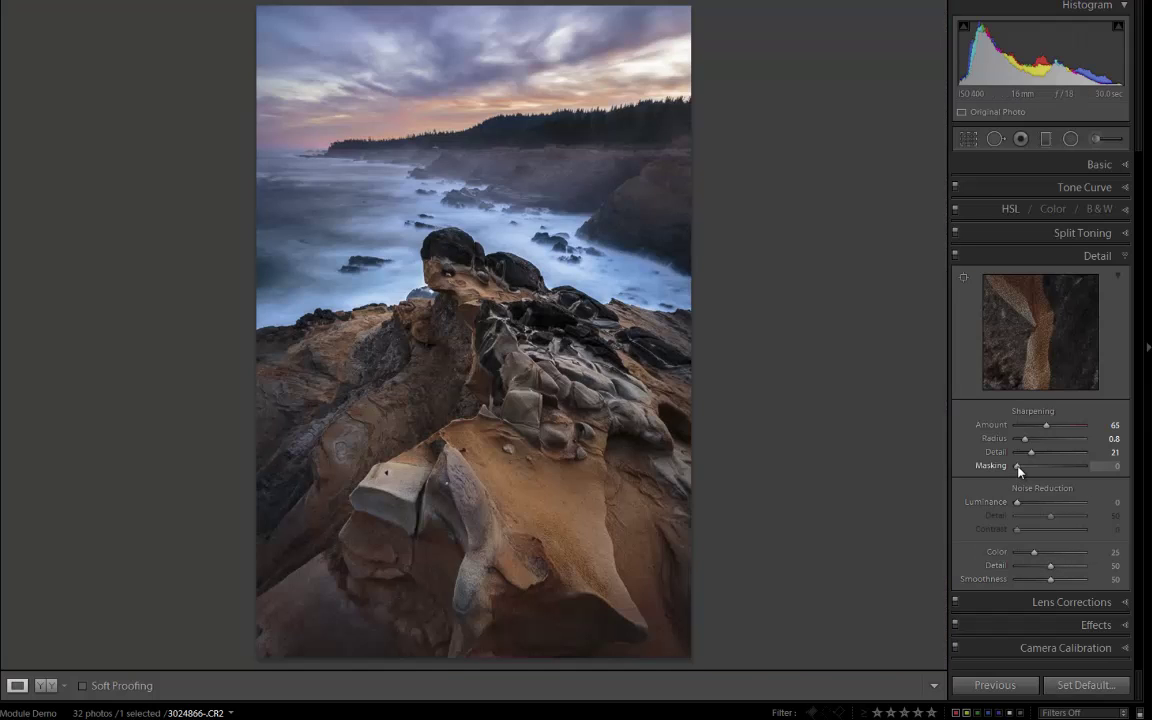
drag(1019, 467, 1034, 466)
At 1:1 on the rocks, set Luminance noise reduction 19 with Detail 64 and sharpening Amount 77
click(635, 242)
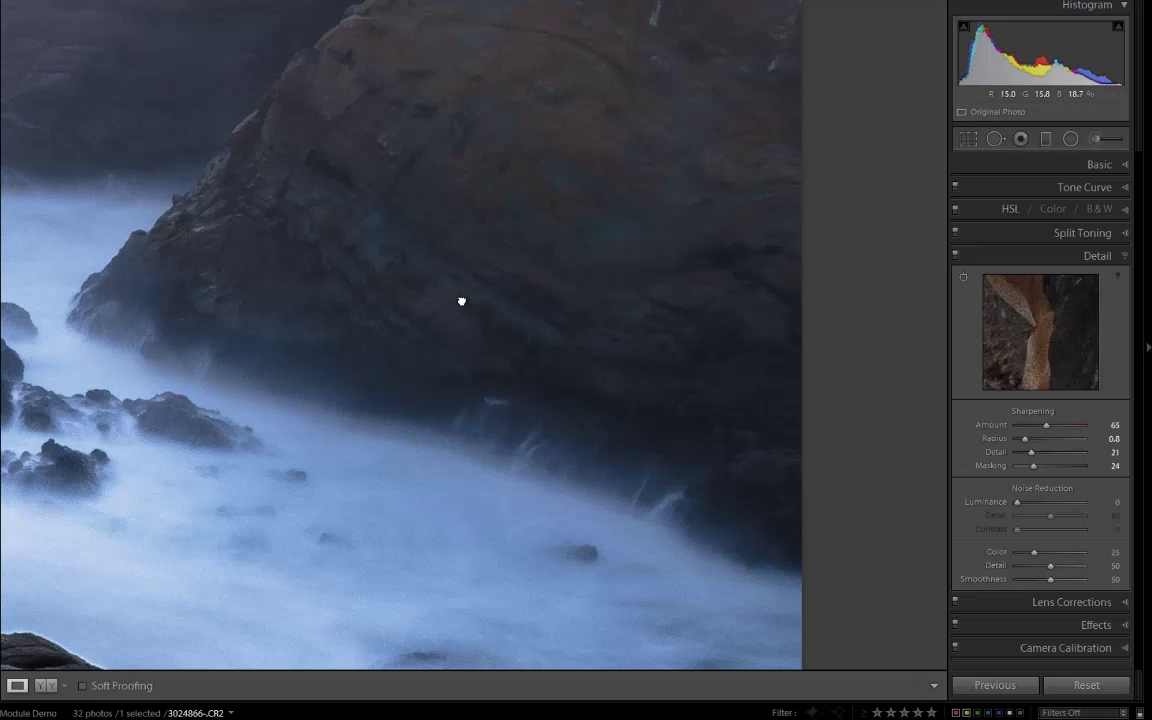
drag(461, 301, 733, 507)
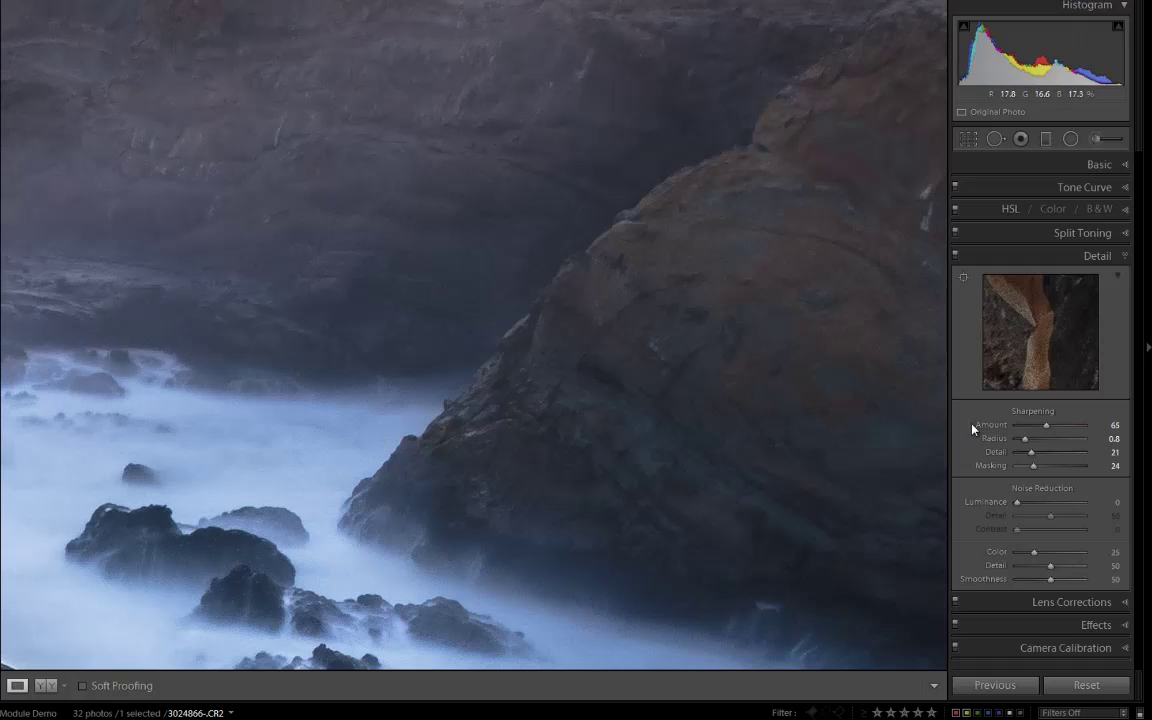
drag(1017, 502, 1059, 518)
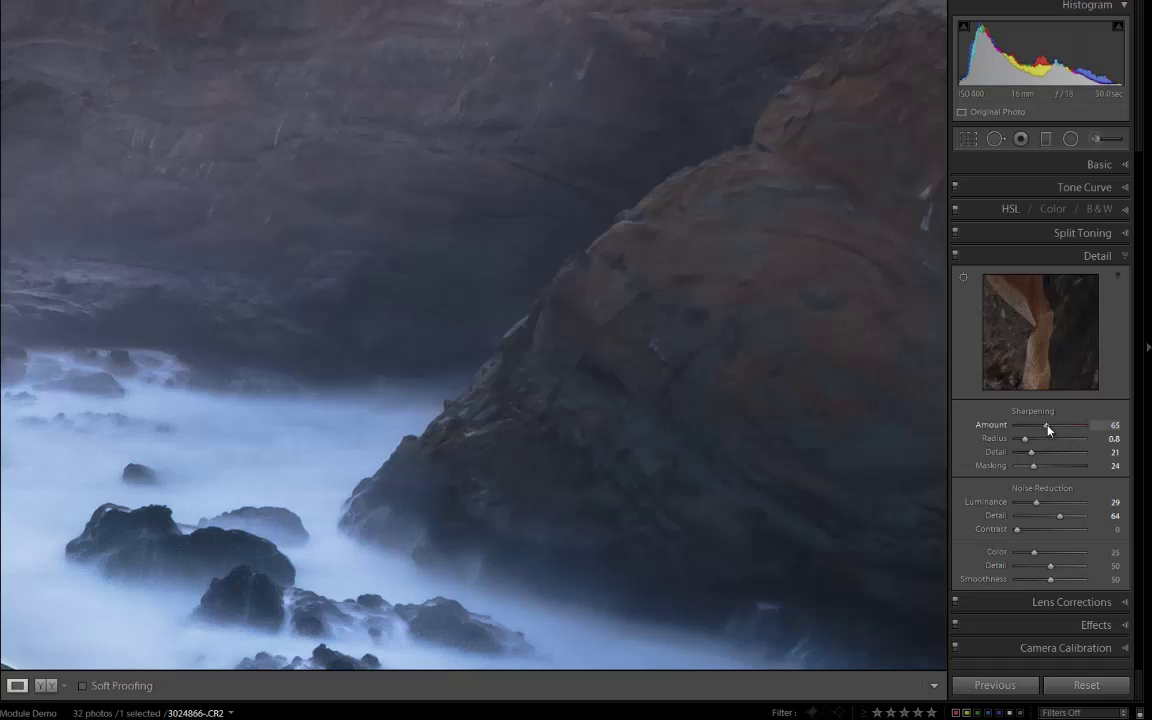
drag(1047, 428, 1052, 427)
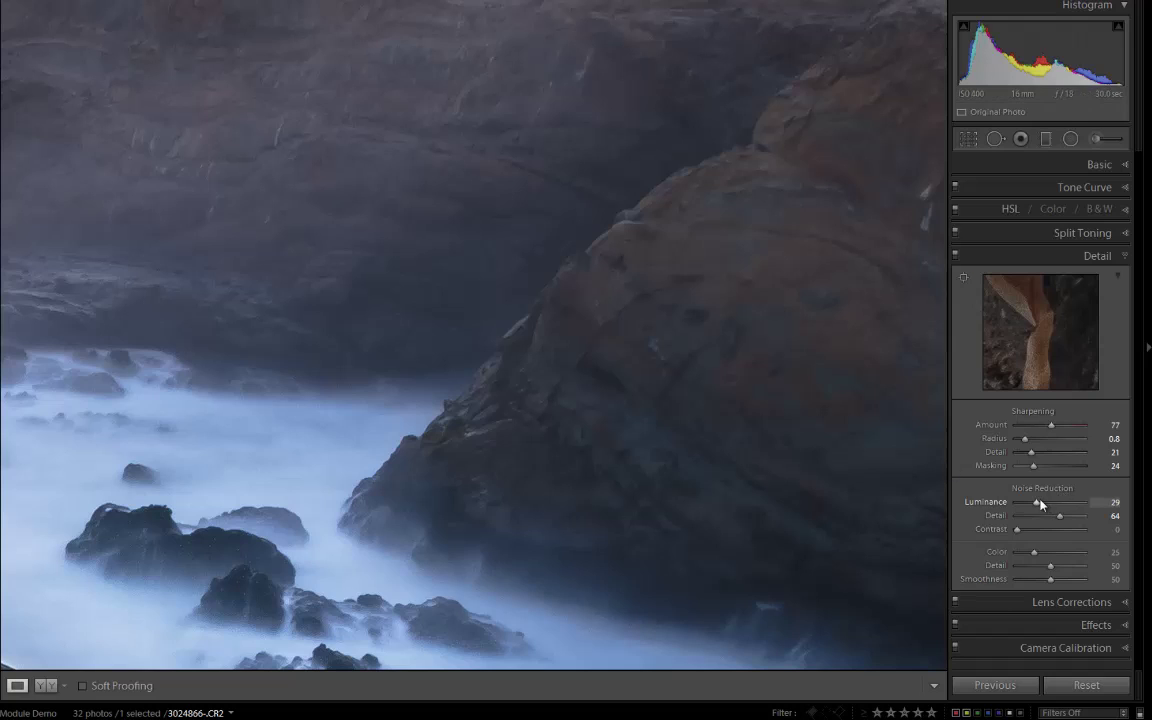
drag(1042, 504, 1031, 504)
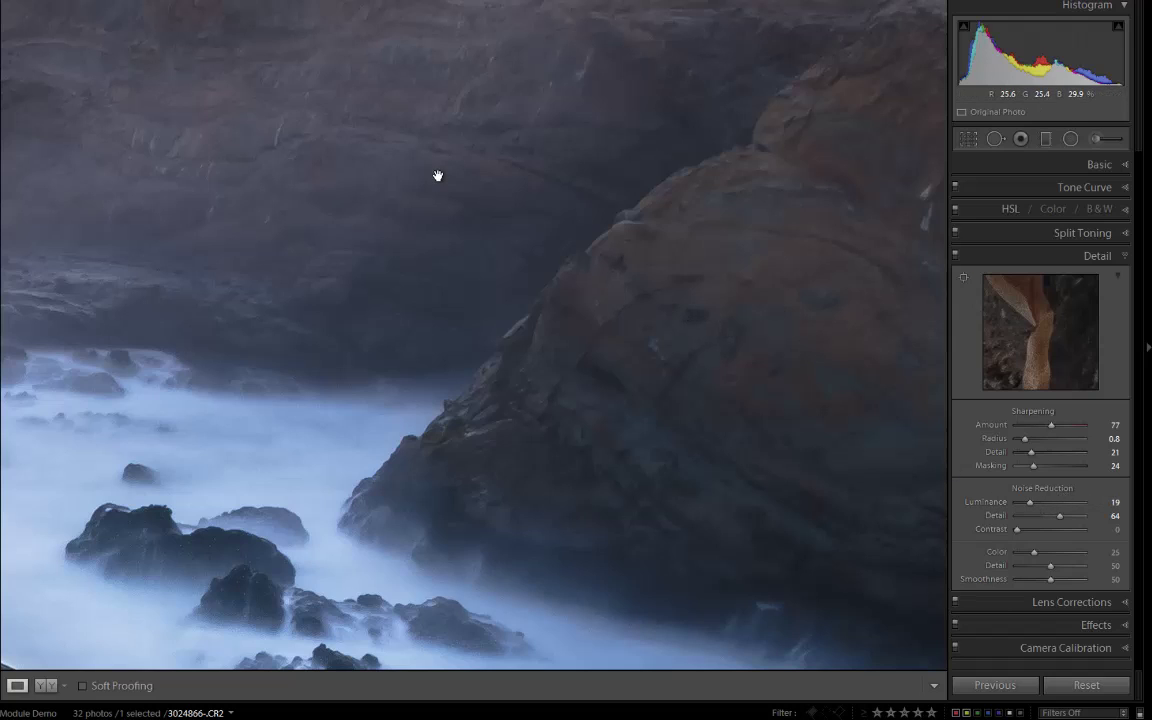
click(555, 481)
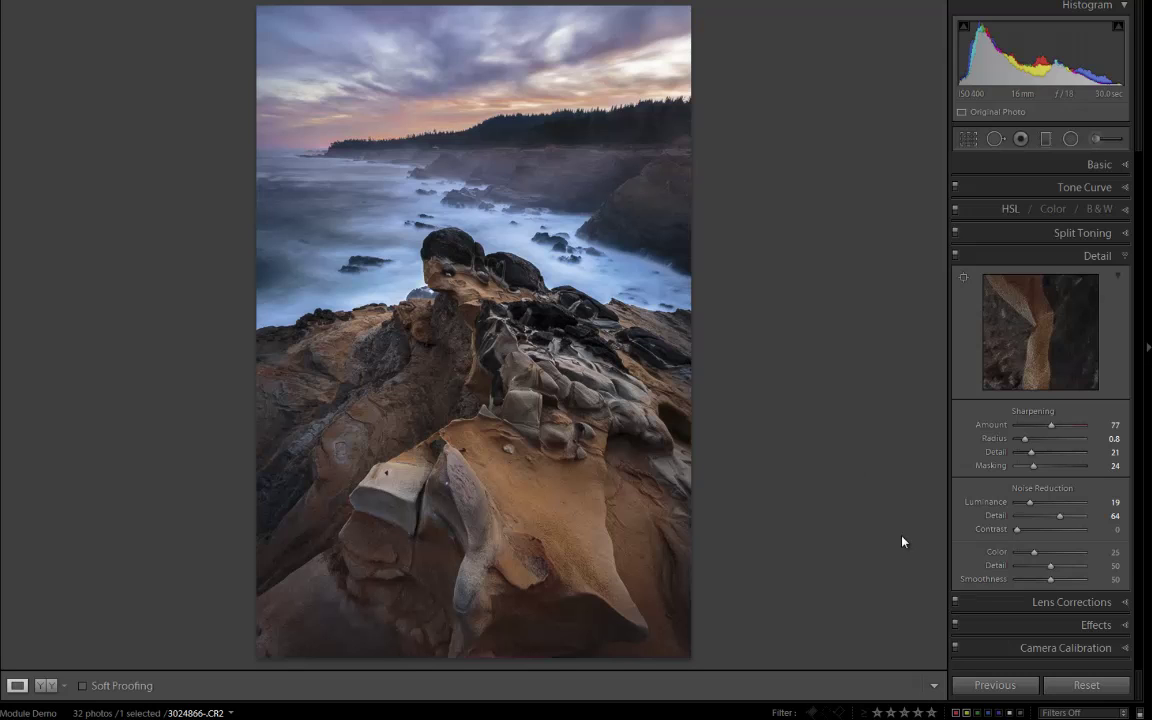
Switch to the side-by-side Before & After view with the Y shortcut
key(y)
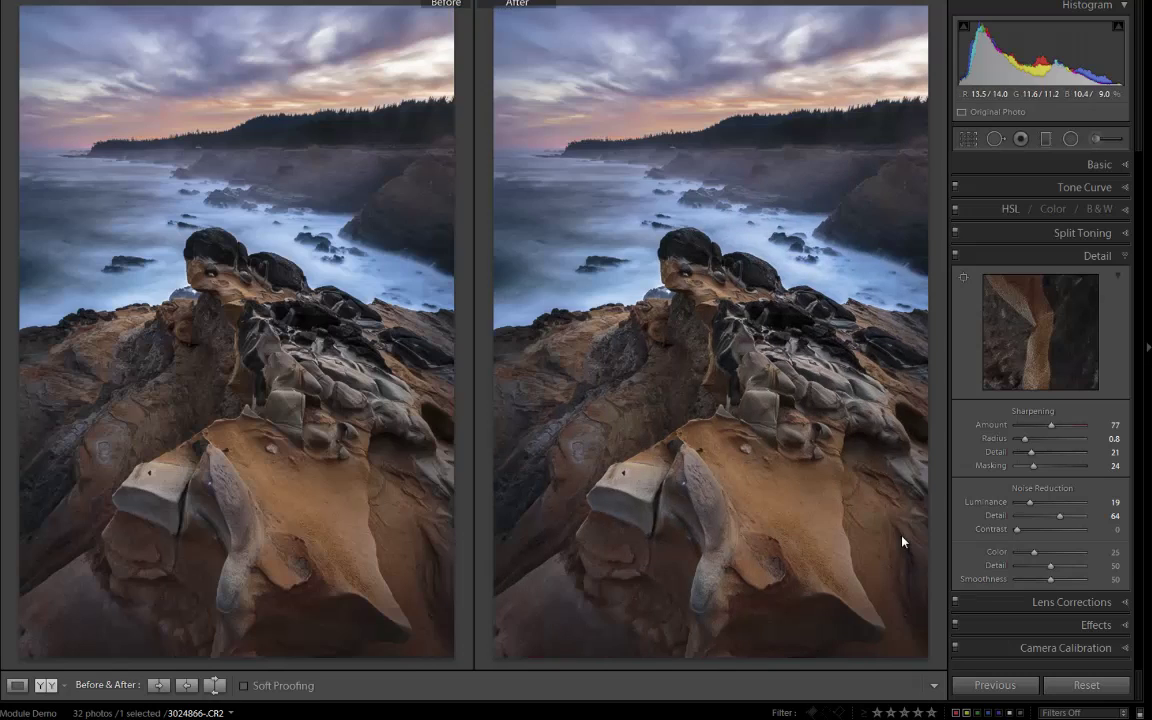